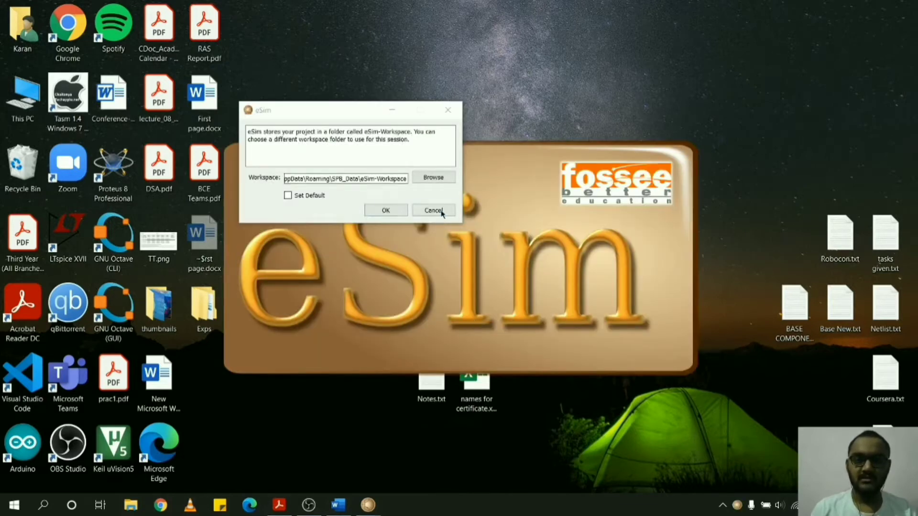
Dismiss the workspace selection to keep the default workspace, and create a new project named exp1.
{"action": "left_click", "coordinate": [433, 211]}
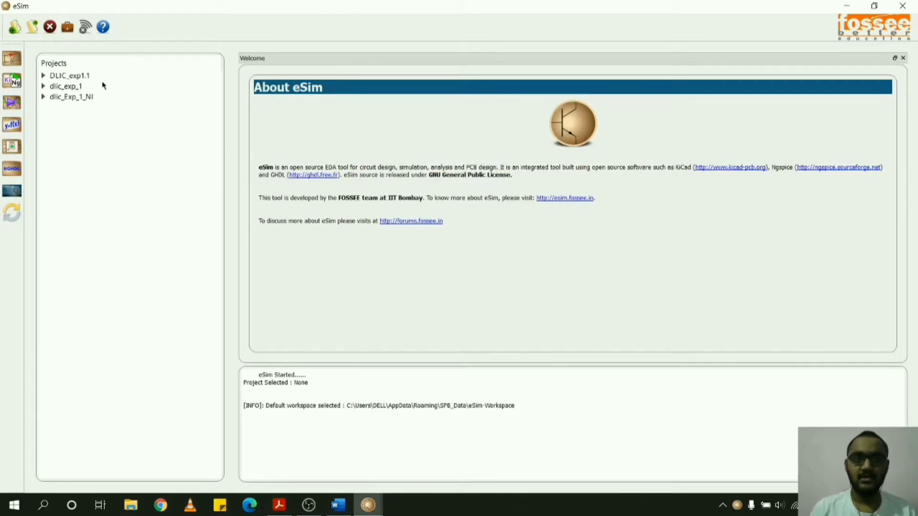
{"action": "left_click", "coordinate": [13, 29]}
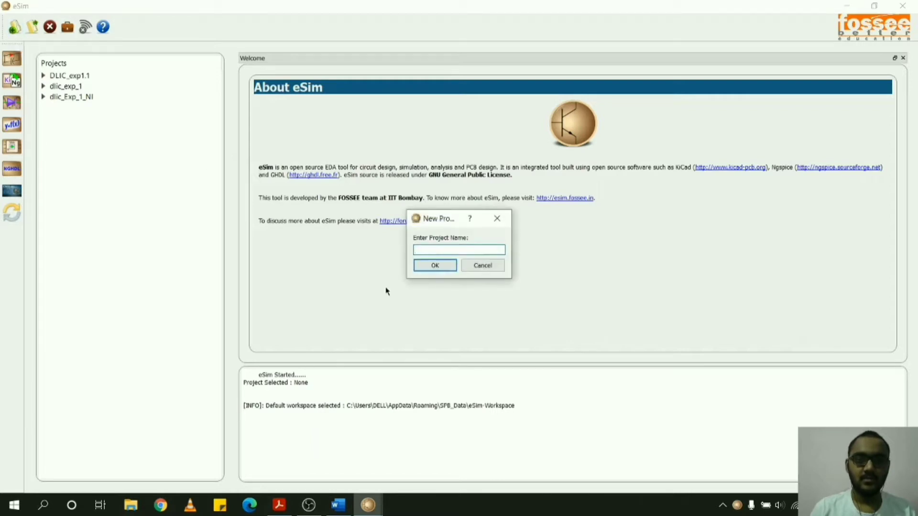
{"action": "type", "text": "exp"}
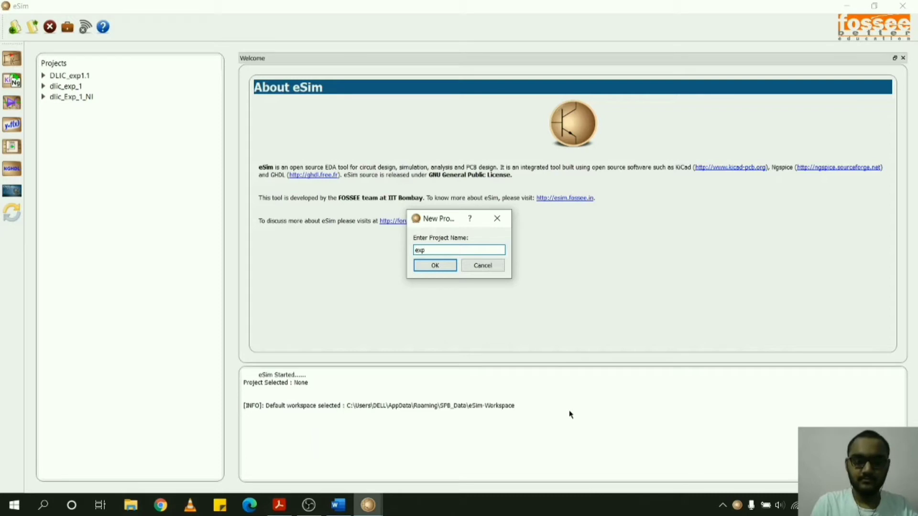
{"action": "key", "text": "Return"}
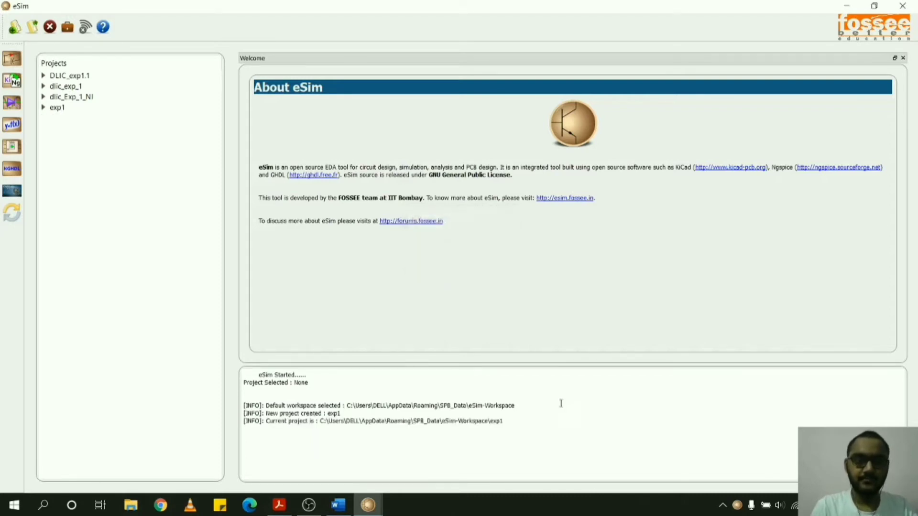
Select the exp1 project and open its schematic editor, creating the missing exp1.sch file.
{"action": "left_click", "coordinate": [47, 108]}
{"action": "double_click", "coordinate": [58, 108]}
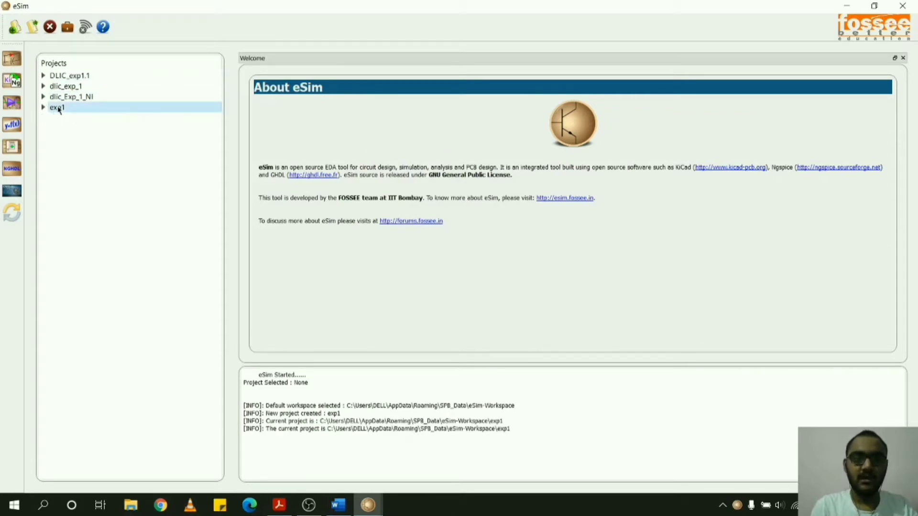
{"action": "double_click", "coordinate": [58, 108]}
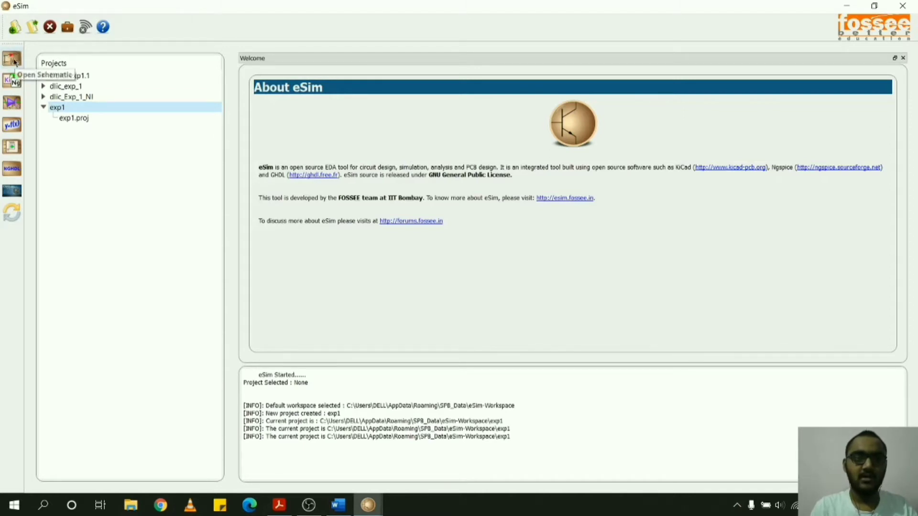
{"action": "left_click", "coordinate": [15, 62]}
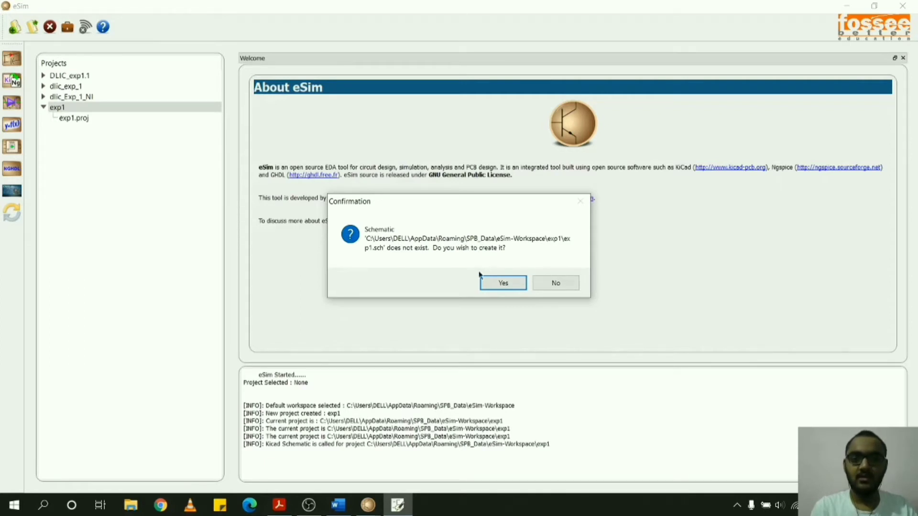
{"action": "left_click", "coordinate": [503, 283]}
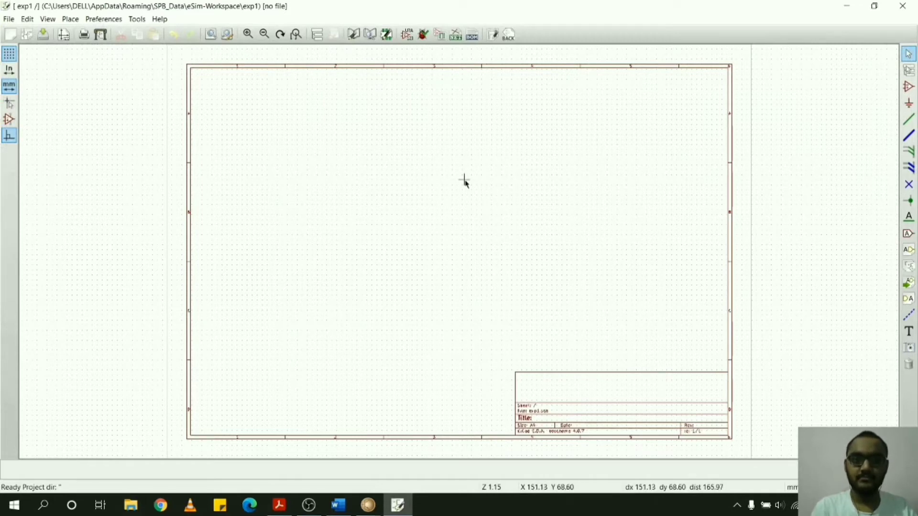
Place an lm_741 op-amp near the centre of the schematic sheet.
{"action": "scroll", "coordinate": [455, 166], "scroll_direction": "down", "scroll_amount": 1}
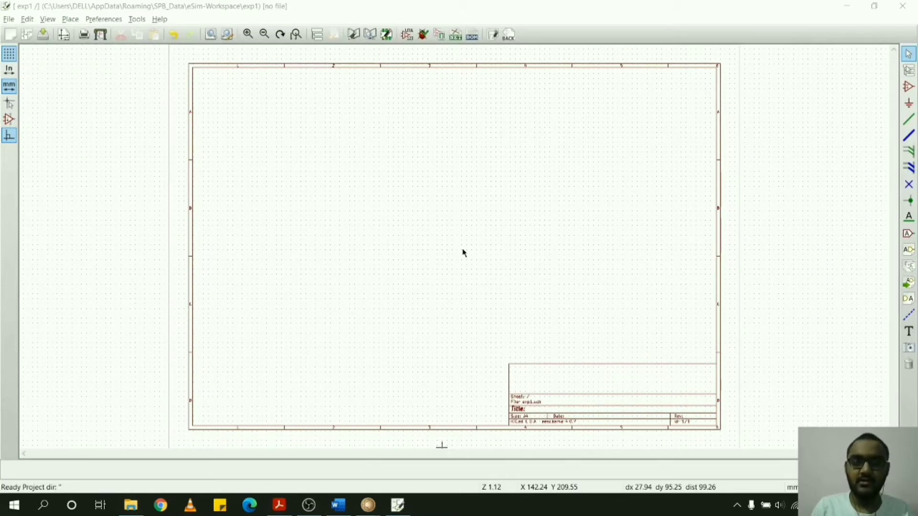
{"action": "left_click", "coordinate": [463, 252]}
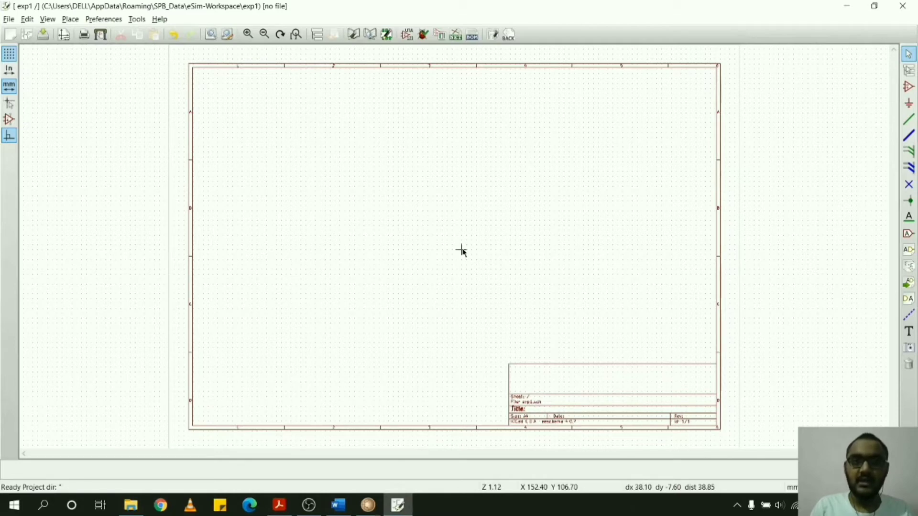
{"action": "key", "text": "a"}
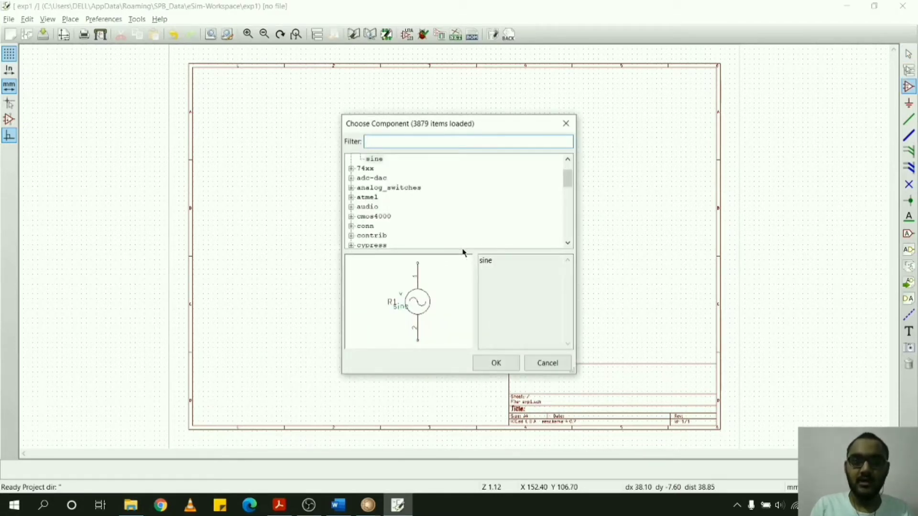
{"action": "type", "text": "Lm_741"}
{"action": "left_click", "coordinate": [379, 169]}
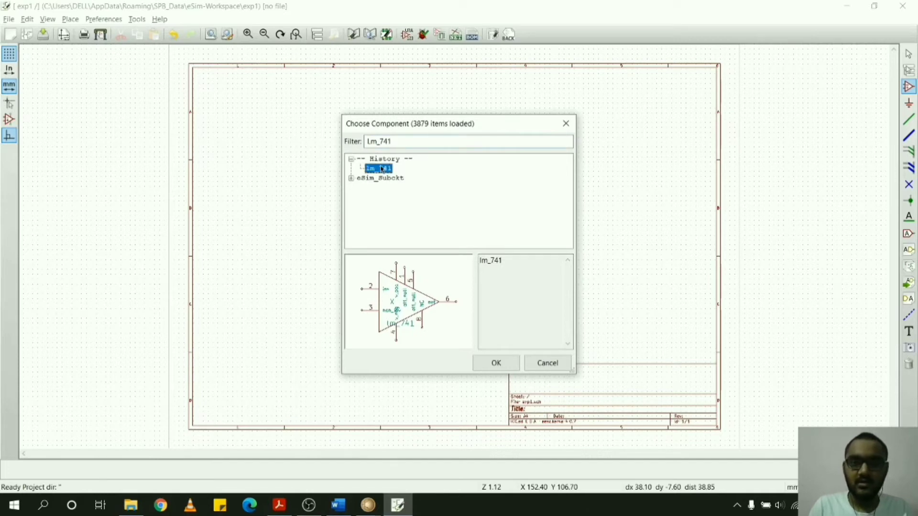
{"action": "left_click", "coordinate": [496, 364]}
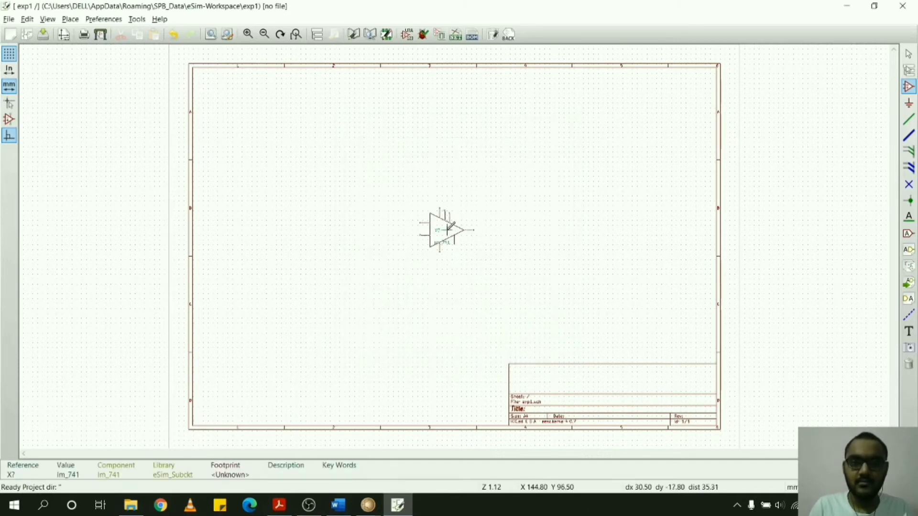
{"action": "left_click", "coordinate": [431, 220]}
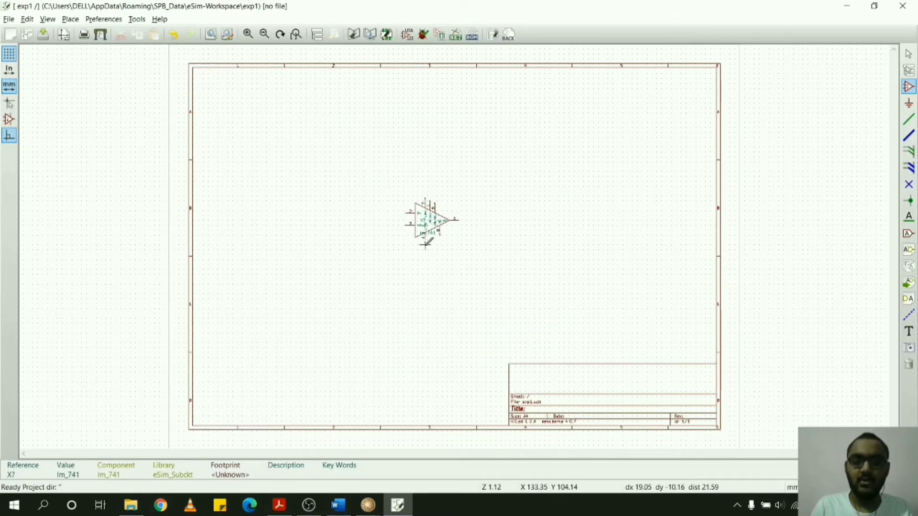
Place an eSim_R resistor to the left of the op-amp, in line with its inverting input.
{"action": "left_click", "coordinate": [359, 210]}
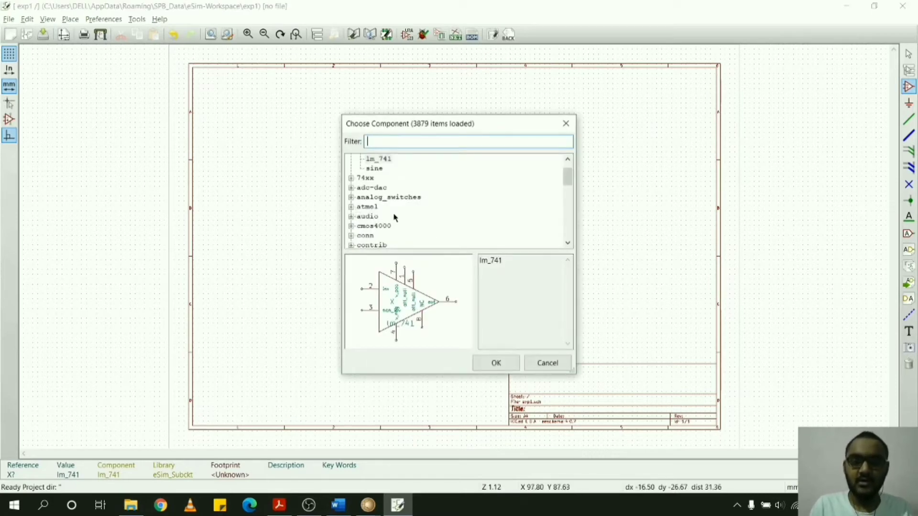
{"action": "type", "text": "esm"}
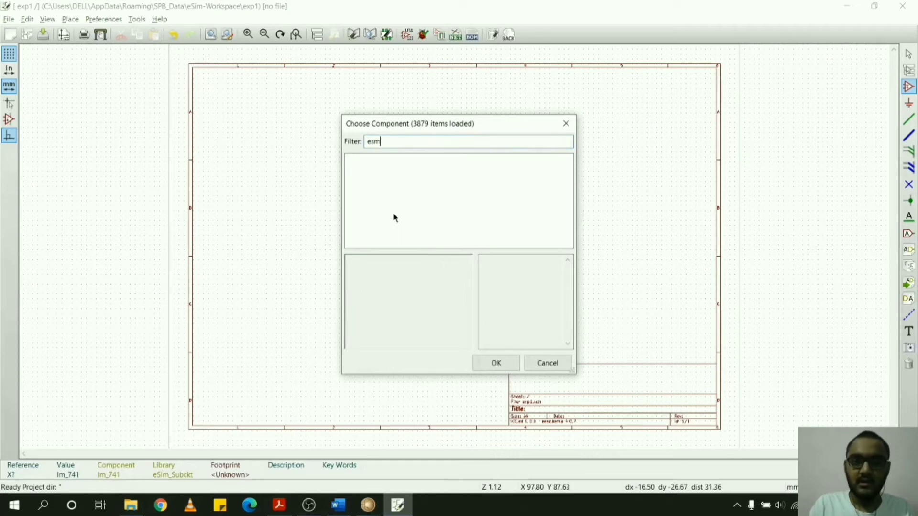
{"action": "key", "text": "BackSpace"}
{"action": "type", "text": "im_"}
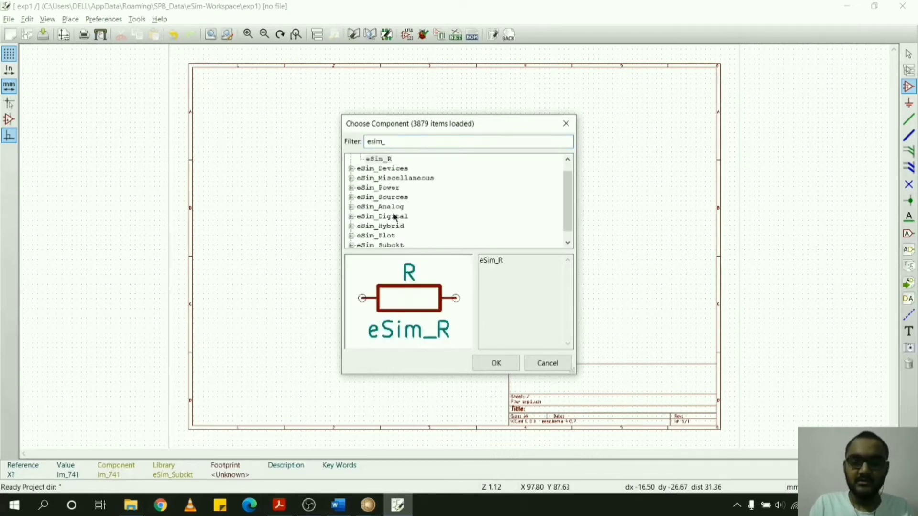
{"action": "type", "text": "r"}
{"action": "key", "text": "Return"}
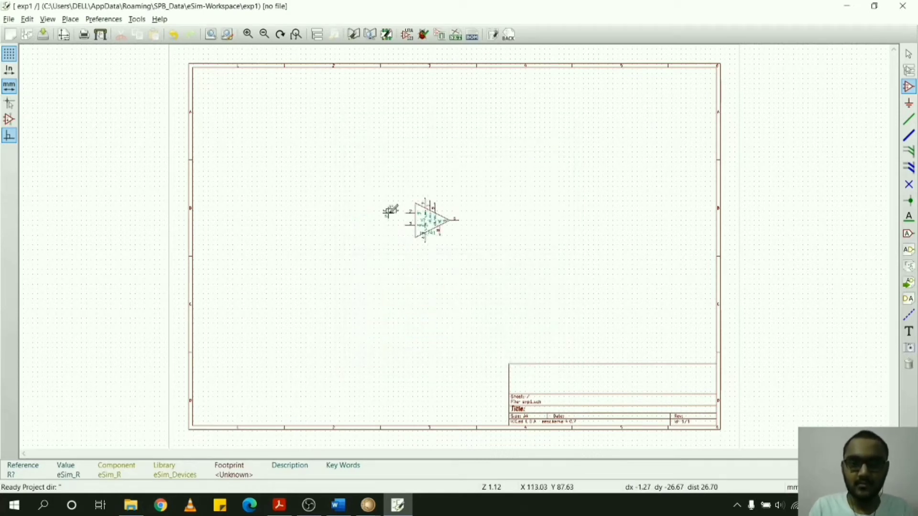
{"action": "left_click", "coordinate": [386, 215]}
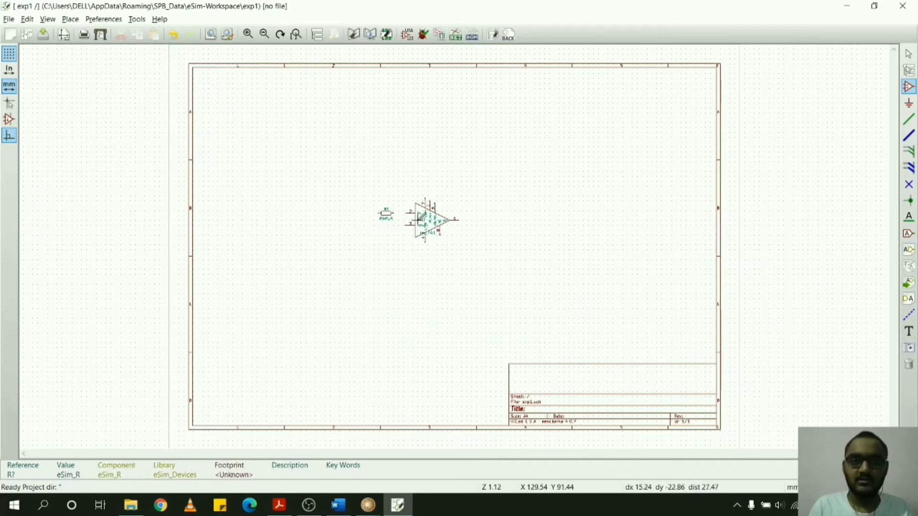
Copy the resistor above the op-amp, and place another copy, rotated to vertical, below and to the right of the output pin.
{"action": "scroll", "coordinate": [421, 215], "scroll_direction": "up", "scroll_amount": 4}
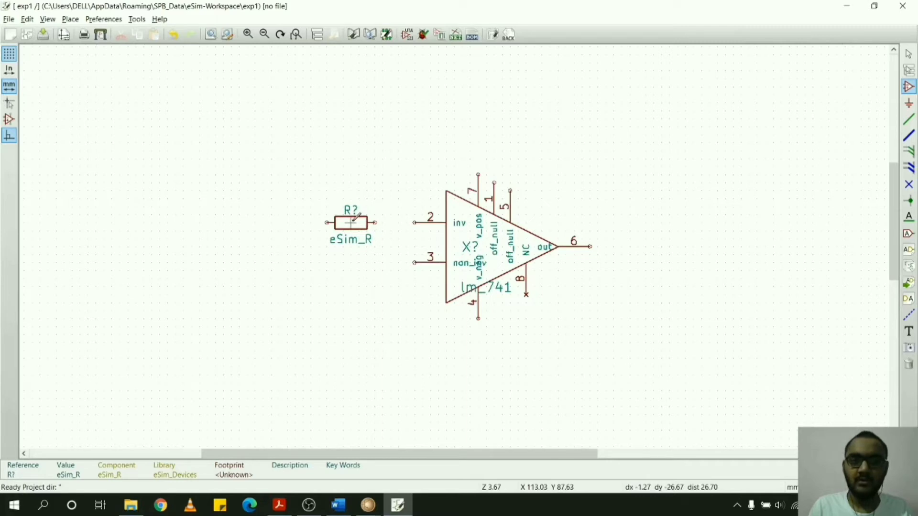
{"action": "key", "text": "c"}
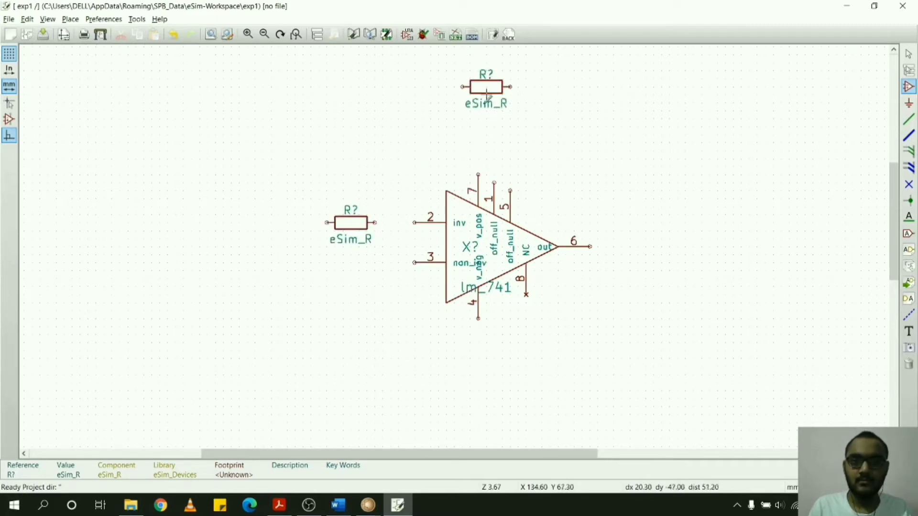
{"action": "left_click", "coordinate": [496, 86]}
{"action": "key", "text": "c"}
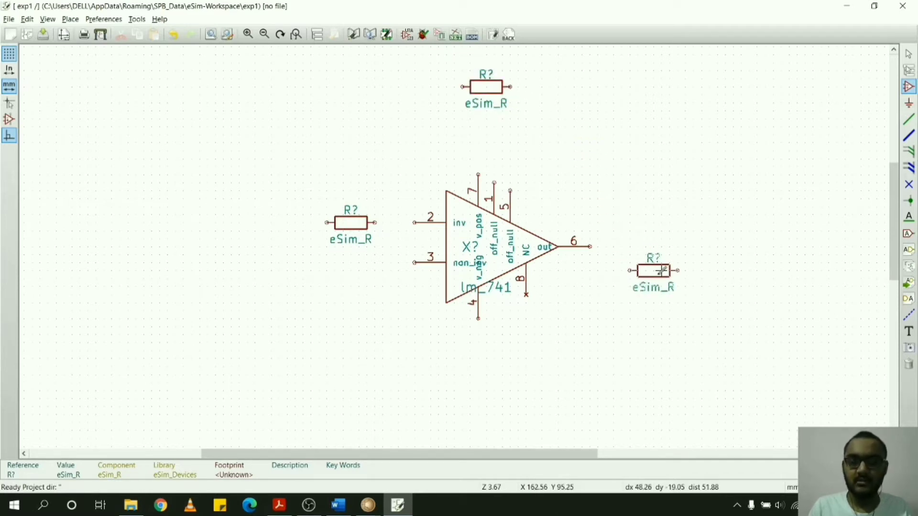
{"action": "key", "text": "r"}
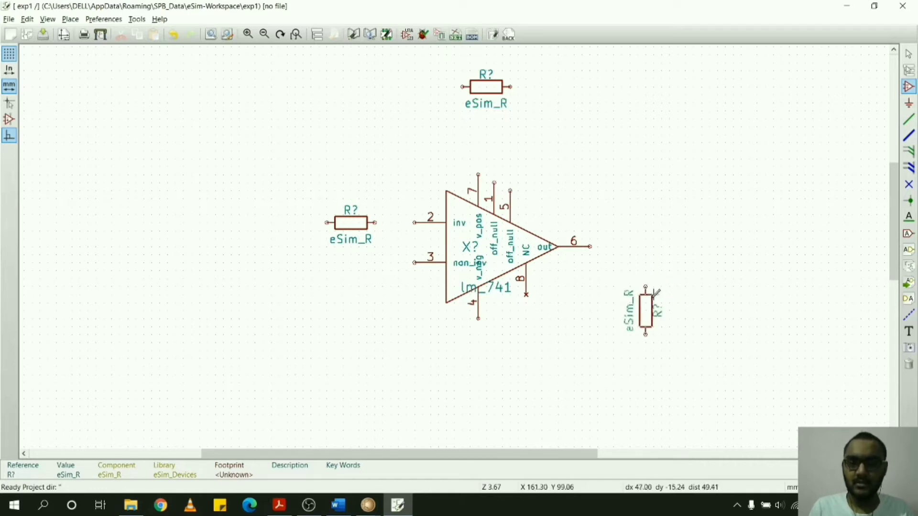
{"action": "left_click", "coordinate": [664, 305]}
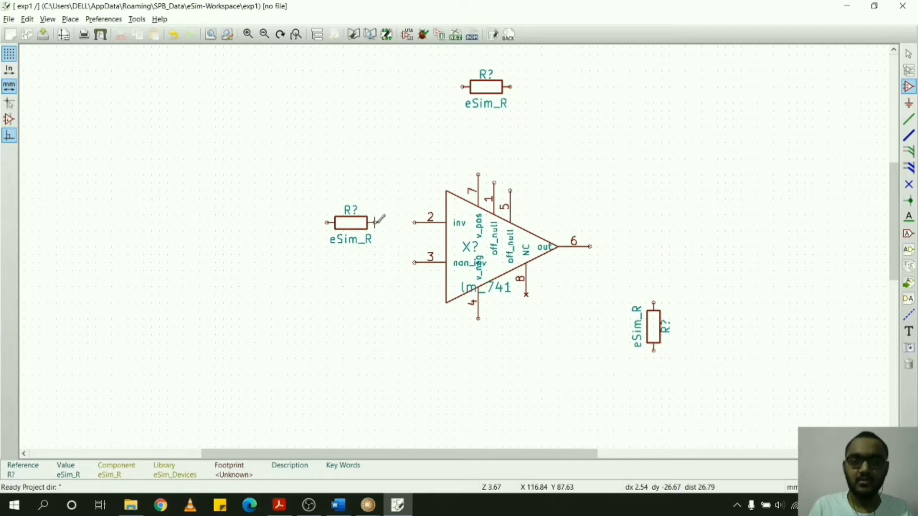
Wire the input resistor to op-amp pin 2, then route that node through the upper feedback resistor to the vertical resistor's upper end.
{"action": "key", "text": "w"}
{"action": "left_click", "coordinate": [415, 222]}
{"action": "left_click", "coordinate": [399, 223]}
{"action": "left_click", "coordinate": [462, 86]}
{"action": "left_click", "coordinate": [511, 87]}
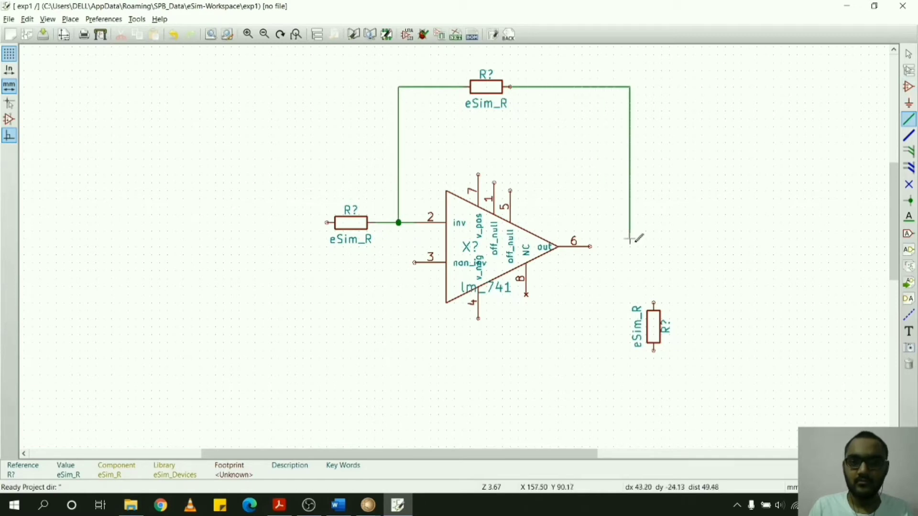
{"action": "left_click", "coordinate": [653, 303]}
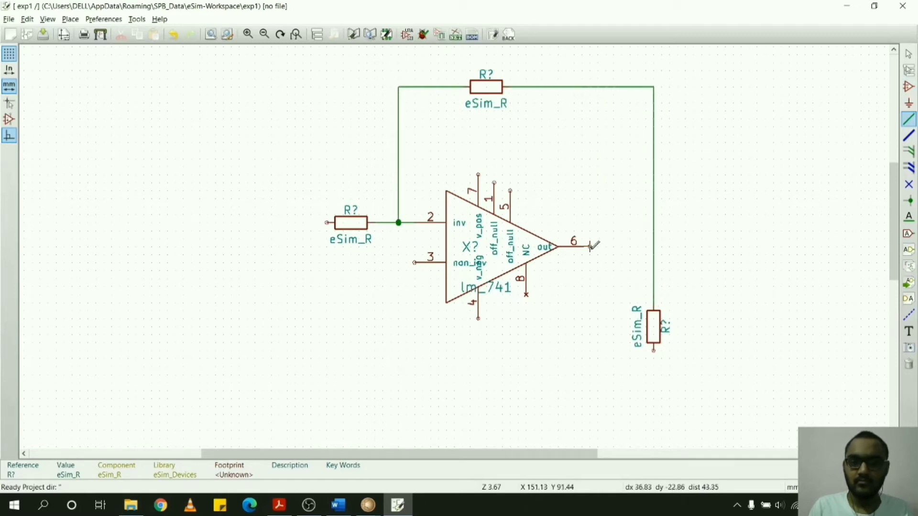
Wire op-amp output pin 6 to the vertical feedback line above the load resistor, and save the schematic.
{"action": "left_click", "coordinate": [591, 246]}
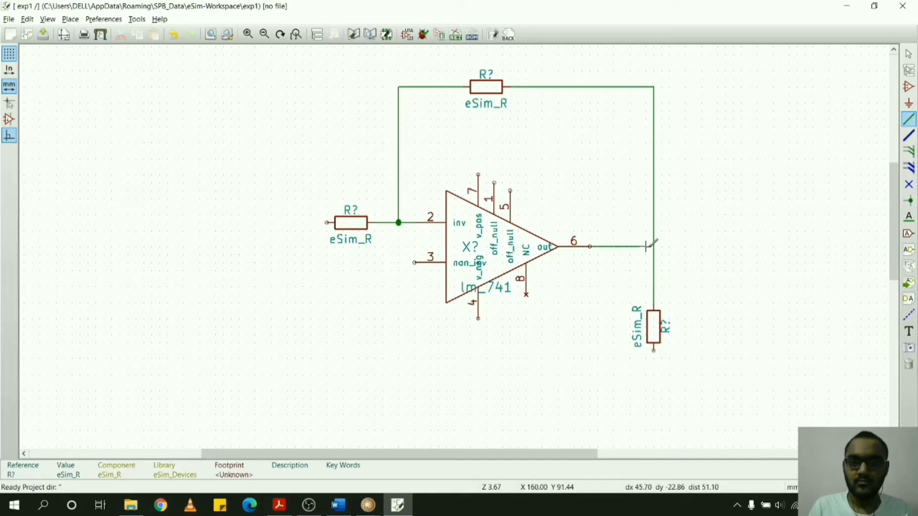
{"action": "left_click", "coordinate": [653, 246]}
{"action": "key", "text": "ctrl+s"}
Place a sine source from eSim_Sources below and to the left of the input resistor, and shift it slightly closer to the circuit.
{"action": "key", "text": "a"}
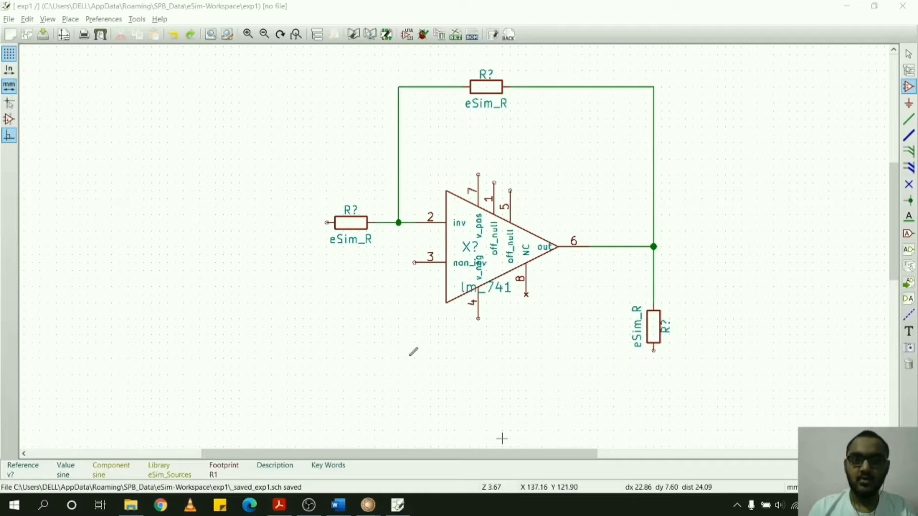
{"action": "left_click", "coordinate": [408, 358]}
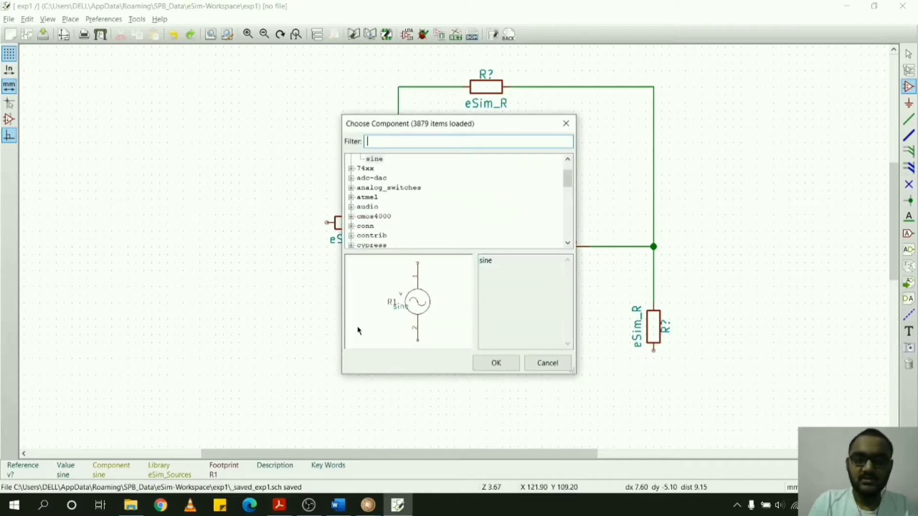
{"action": "type", "text": "esim"}
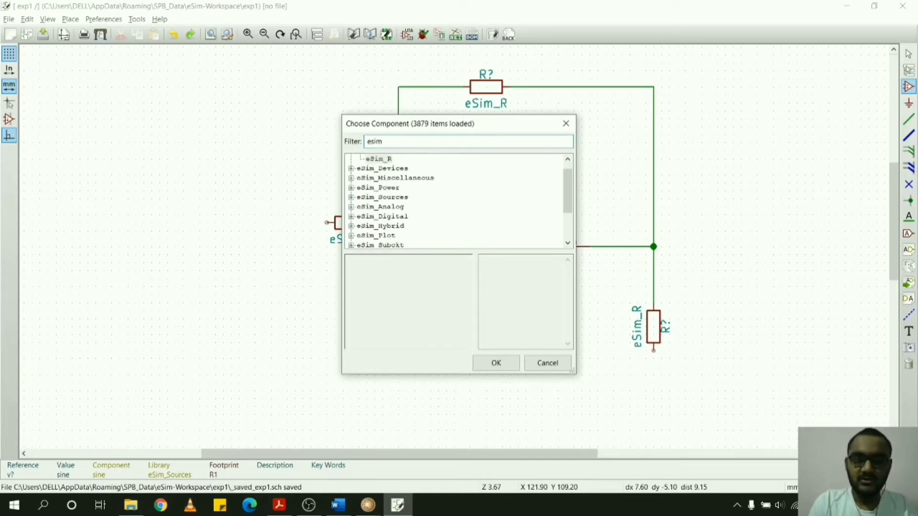
{"action": "type", "text": "_sources"}
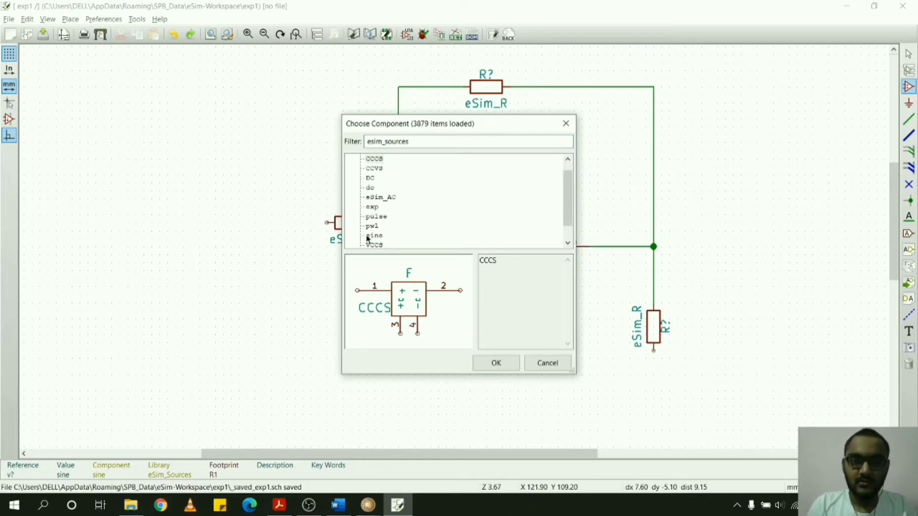
{"action": "left_click", "coordinate": [373, 238]}
{"action": "left_click", "coordinate": [496, 367]}
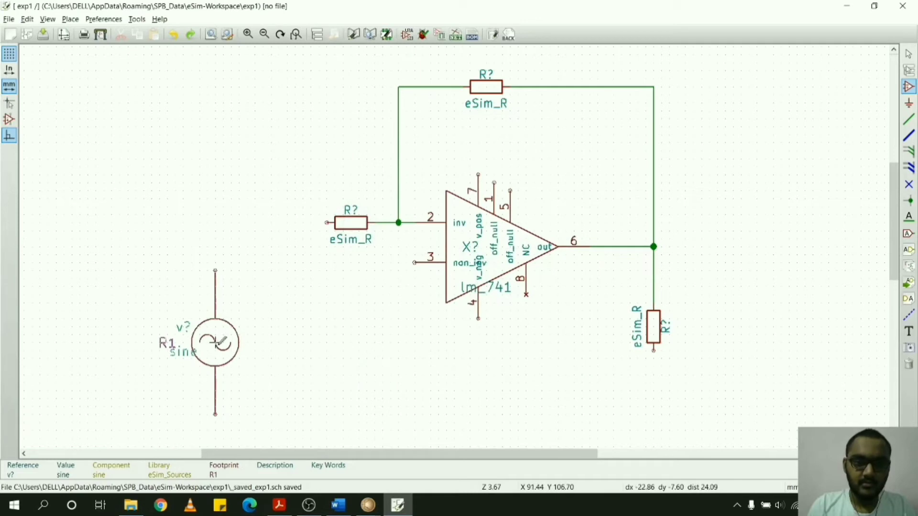
{"action": "left_click", "coordinate": [220, 350]}
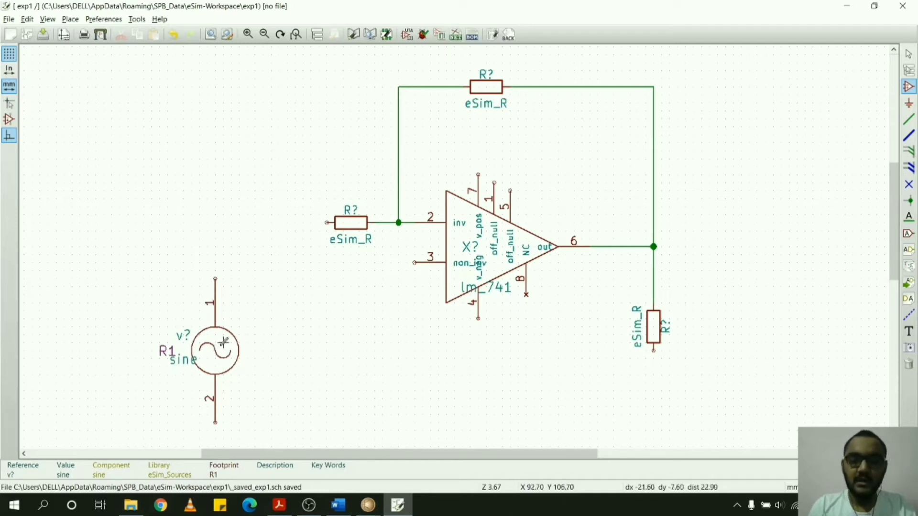
{"action": "key", "text": "m"}
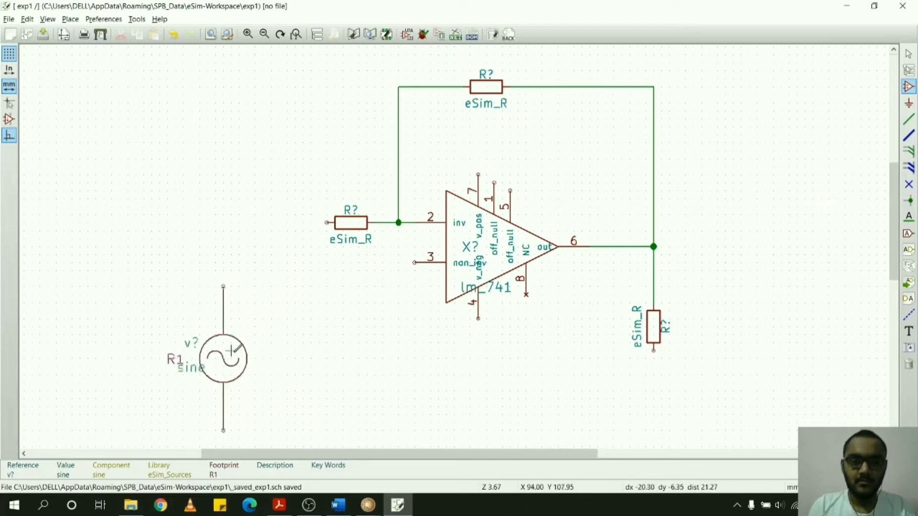
{"action": "left_click", "coordinate": [239, 350]}
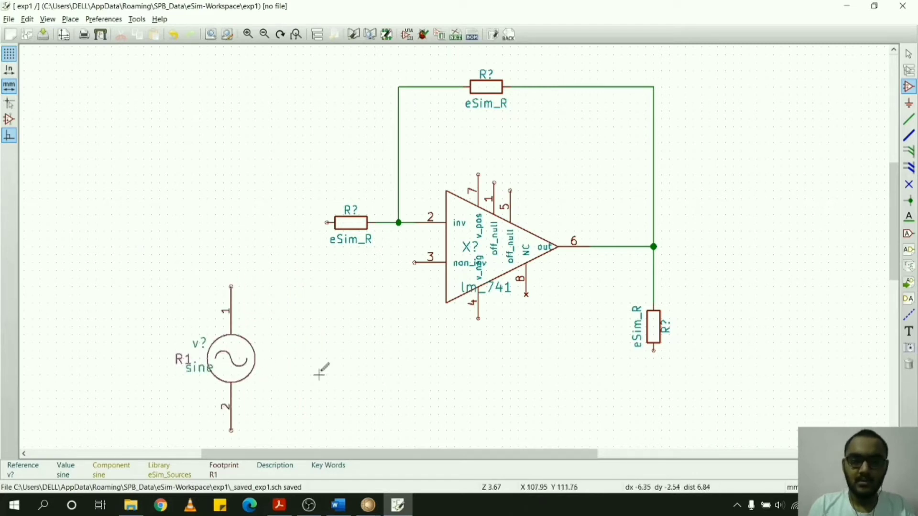
Wire the sine source's upper terminal to op-amp pin 3.
{"action": "key", "text": "w"}
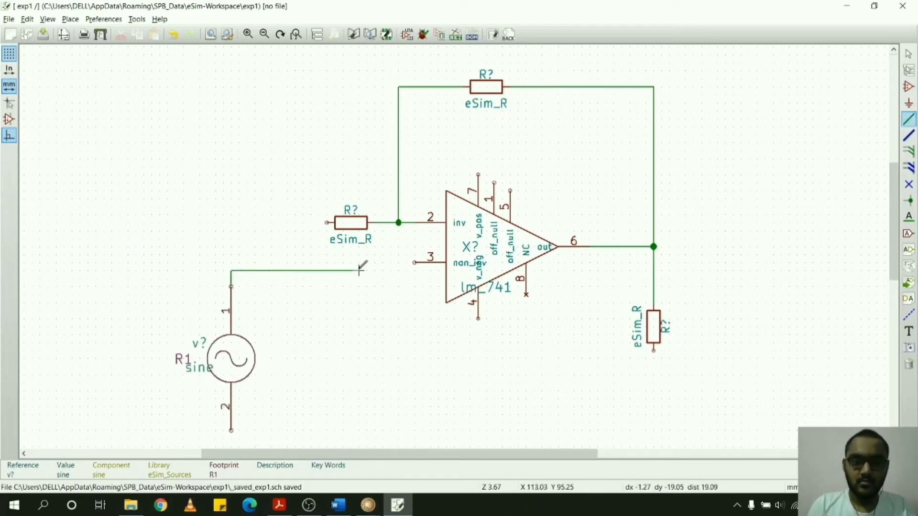
{"action": "left_click", "coordinate": [415, 263]}
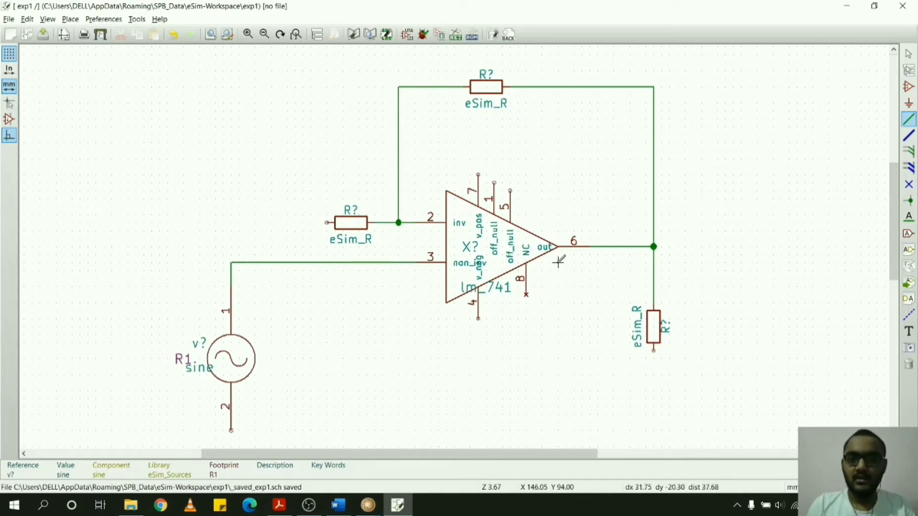
Place a DC source from eSim_Sources to the right of the load resistor, with clear space around it.
{"action": "type", "text": "a"}
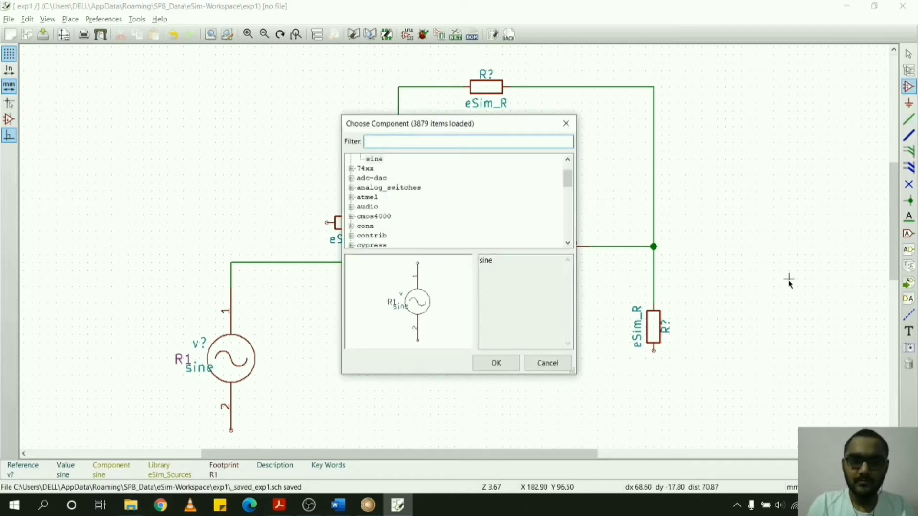
{"action": "type", "text": "esim_"}
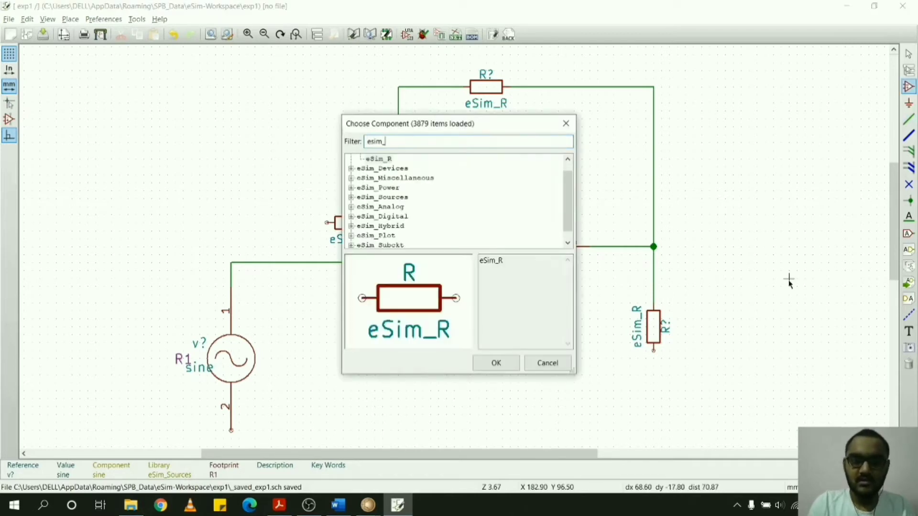
{"action": "type", "text": "sour"}
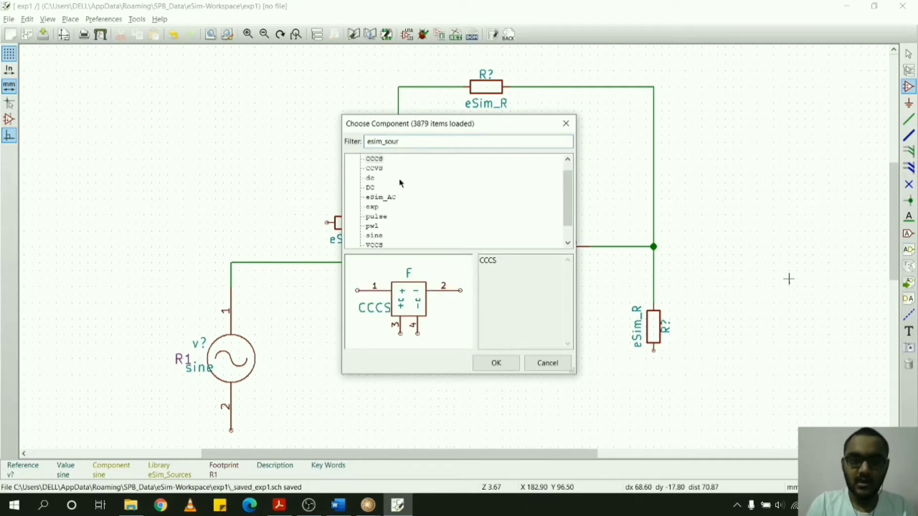
{"action": "left_click", "coordinate": [369, 188]}
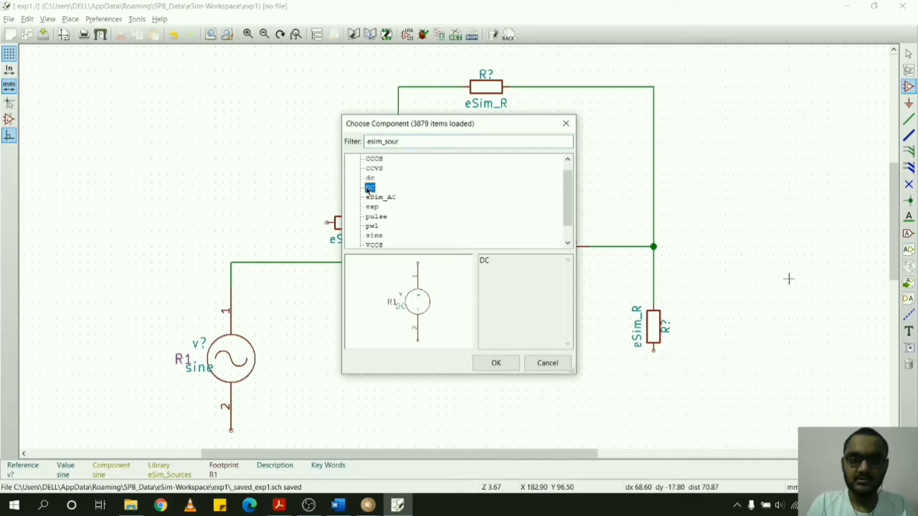
{"action": "left_click", "coordinate": [486, 363]}
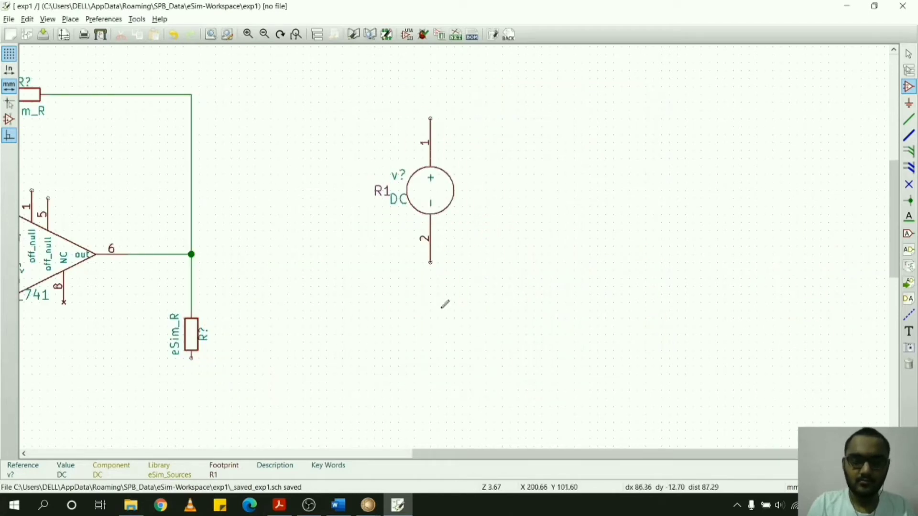
Copy the DC source directly below the original, and wire the two sources in series.
{"action": "key", "text": "c"}
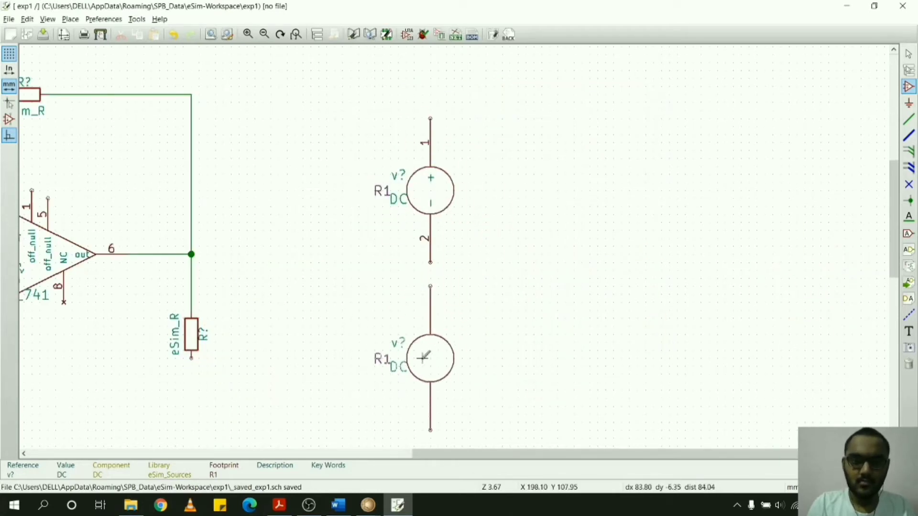
{"action": "left_click", "coordinate": [423, 358]}
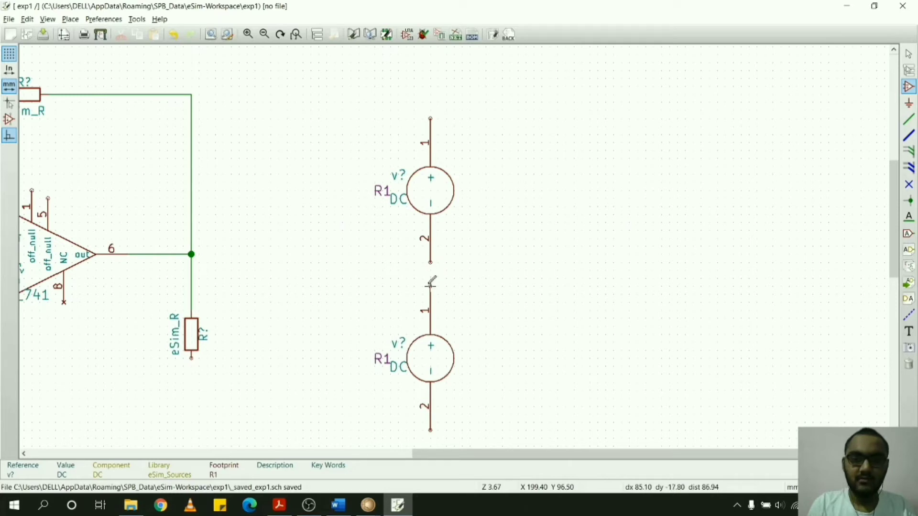
{"action": "key", "text": "w"}
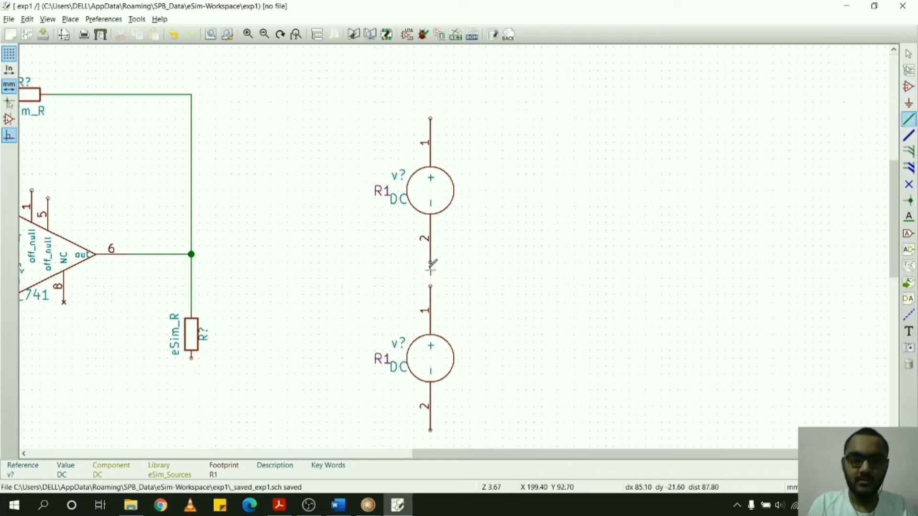
{"action": "left_click", "coordinate": [431, 286]}
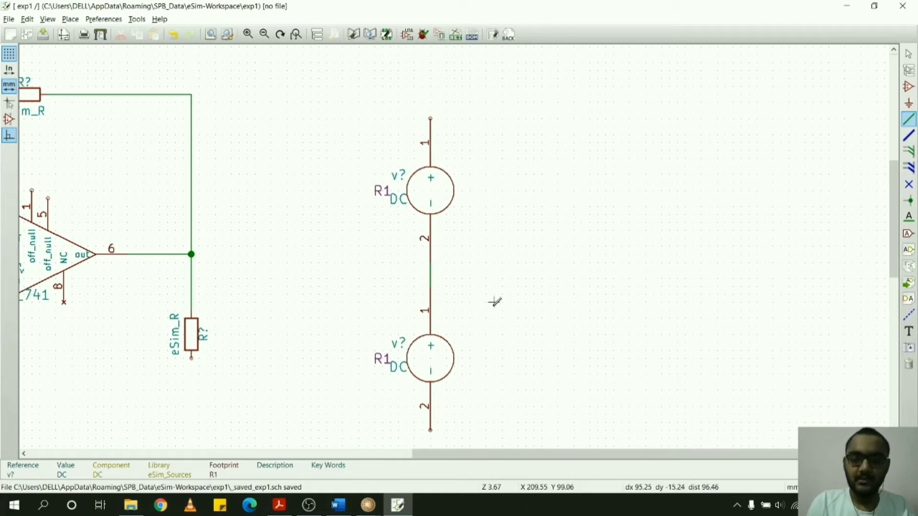
Place an eSim_GND symbol just right of the wire joining the two DC sources, and wire it to that midpoint.
{"action": "key", "text": "p"}
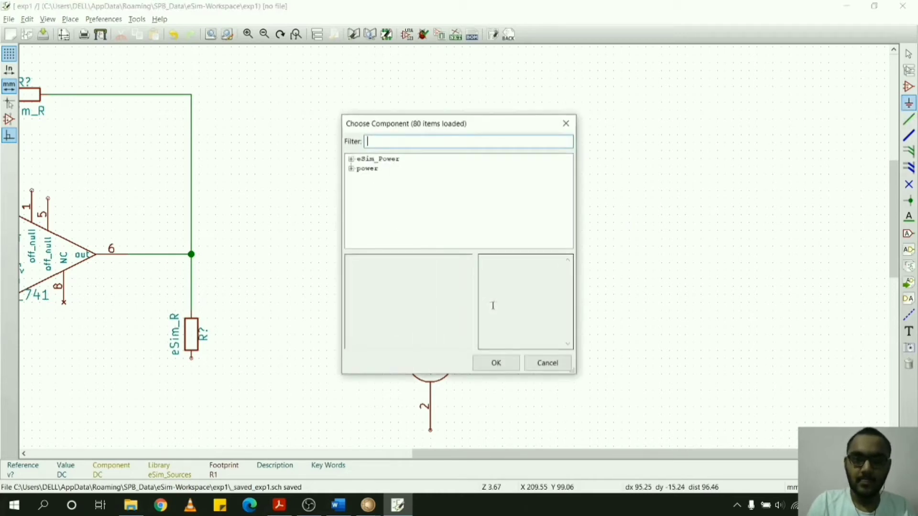
{"action": "left_click", "coordinate": [352, 159]}
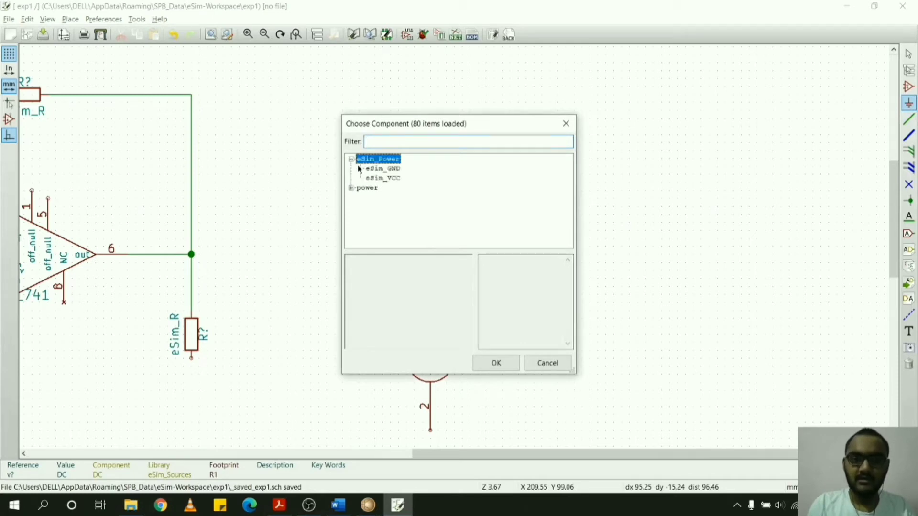
{"action": "left_click", "coordinate": [391, 170]}
{"action": "left_click", "coordinate": [498, 364]}
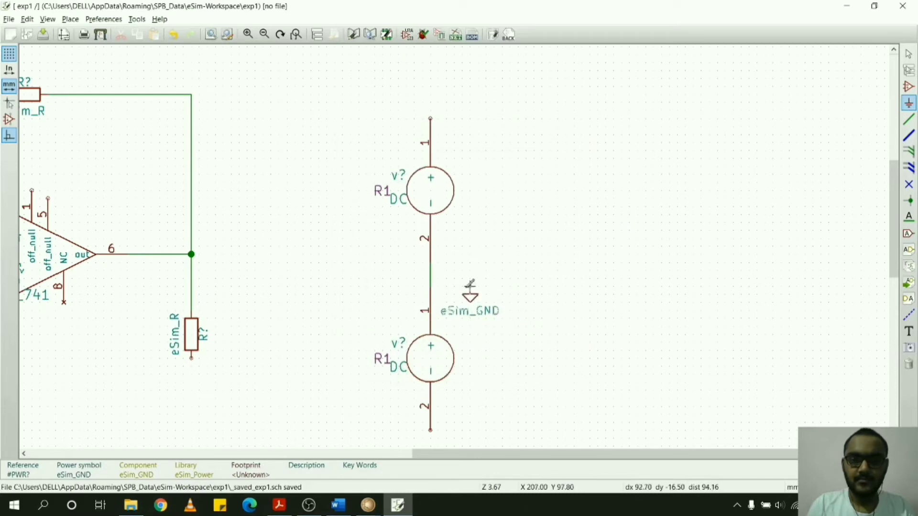
{"action": "left_click", "coordinate": [462, 277]}
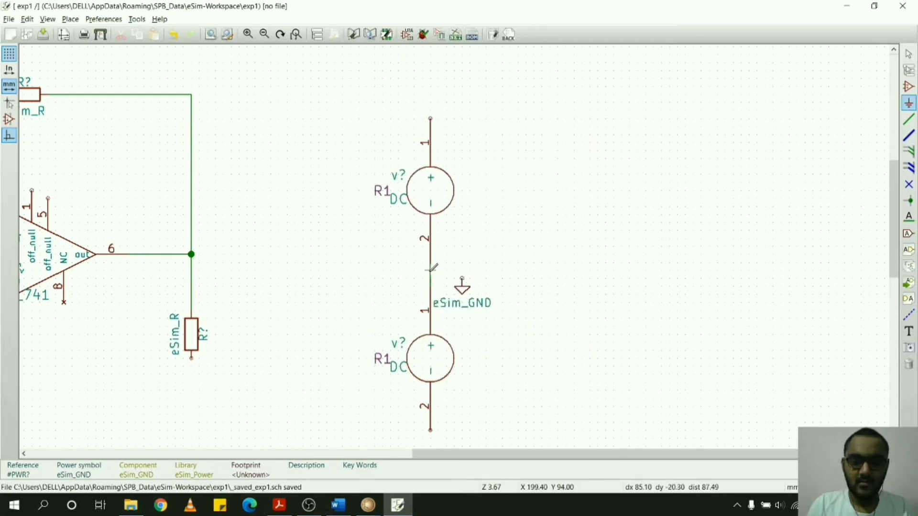
{"action": "key", "text": "w"}
{"action": "left_click", "coordinate": [457, 273]}
Wire the upper DC source's positive terminal to op-amp pin 7.
{"action": "scroll", "coordinate": [316, 269], "scroll_direction": "left", "scroll_amount": 4}
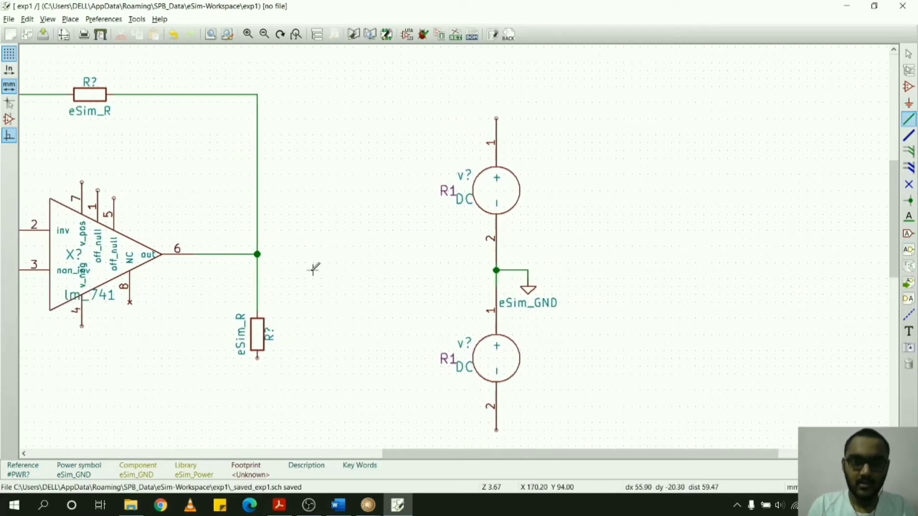
{"action": "scroll", "coordinate": [484, 231], "scroll_direction": "left", "scroll_amount": 2}
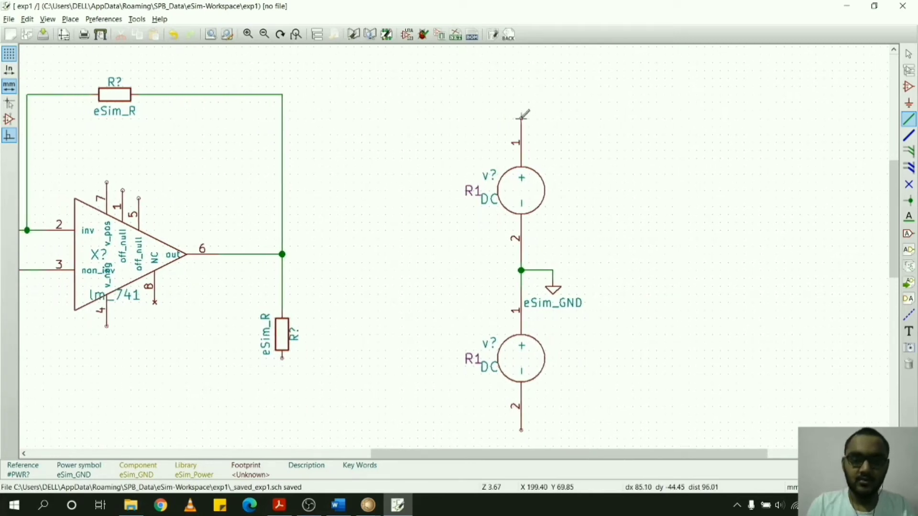
{"action": "left_click", "coordinate": [521, 118]}
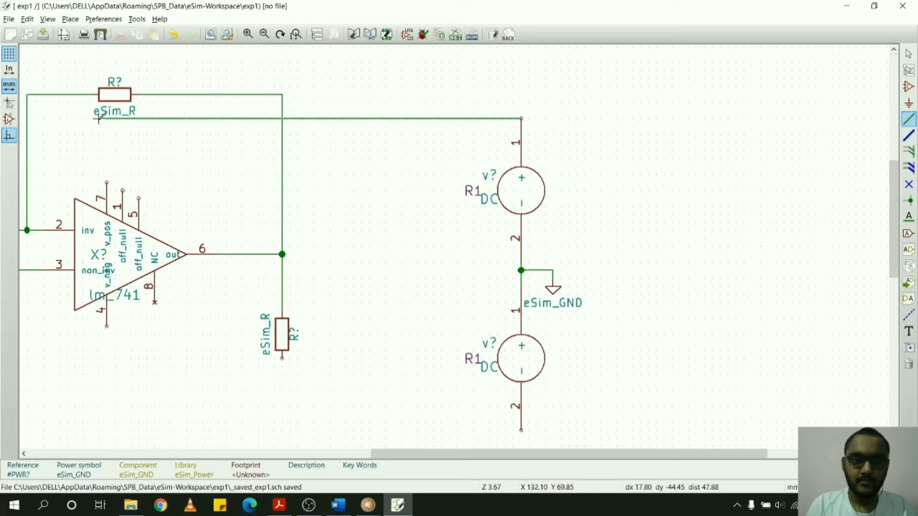
{"action": "left_click", "coordinate": [107, 181]}
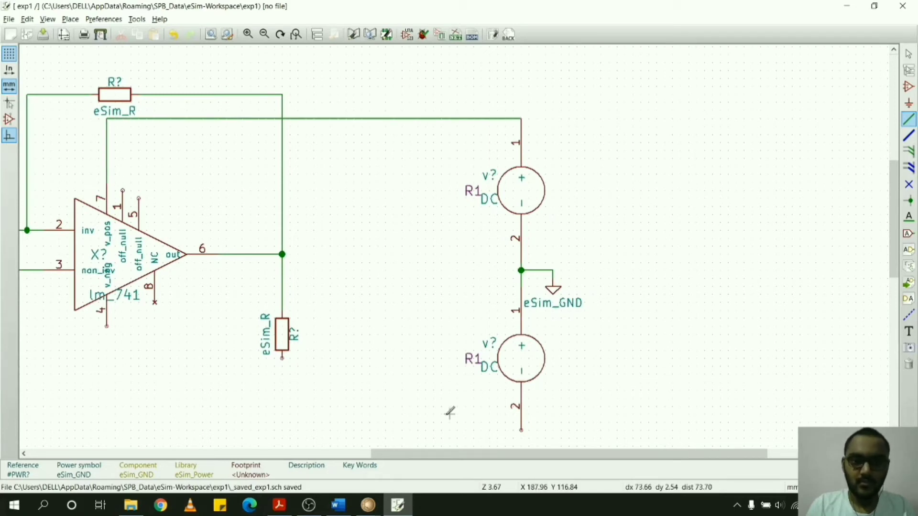
Wire the lower DC source's negative terminal to op-amp pin 4, routing it beneath the load resistor.
{"action": "left_click", "coordinate": [521, 430]}
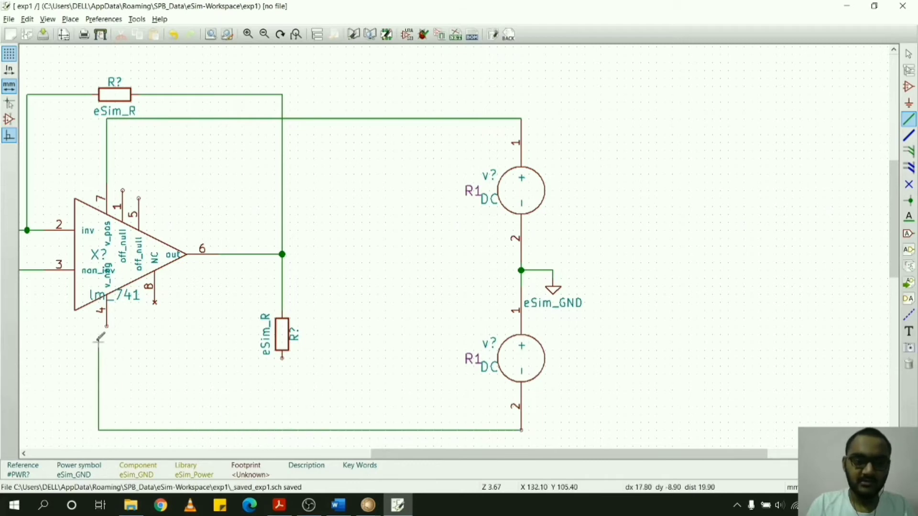
{"action": "double_click", "coordinate": [107, 325]}
{"action": "scroll", "coordinate": [115, 330], "scroll_direction": "left", "scroll_amount": 3}
{"action": "scroll", "coordinate": [132, 340], "scroll_direction": "left", "scroll_amount": 3}
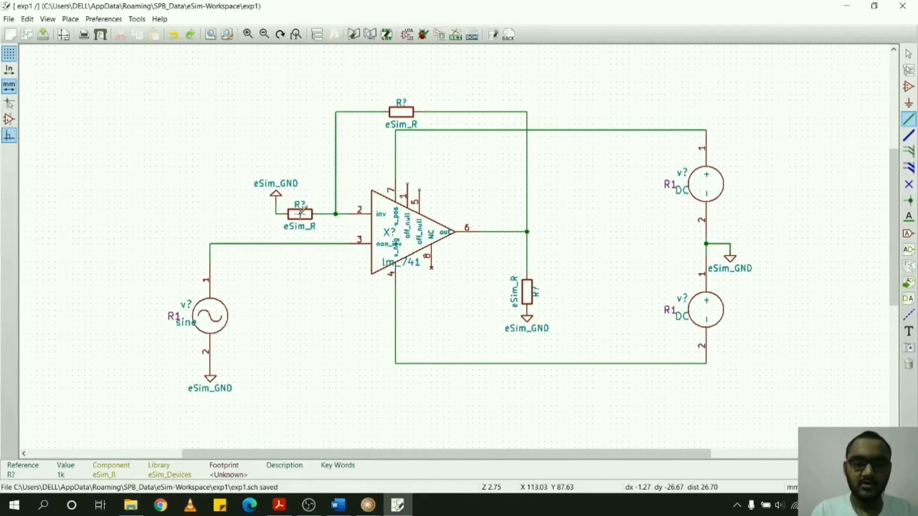
Set the value of the resistor connected to op-amp pin 2 and ground to 1k.
{"action": "key", "text": "v"}
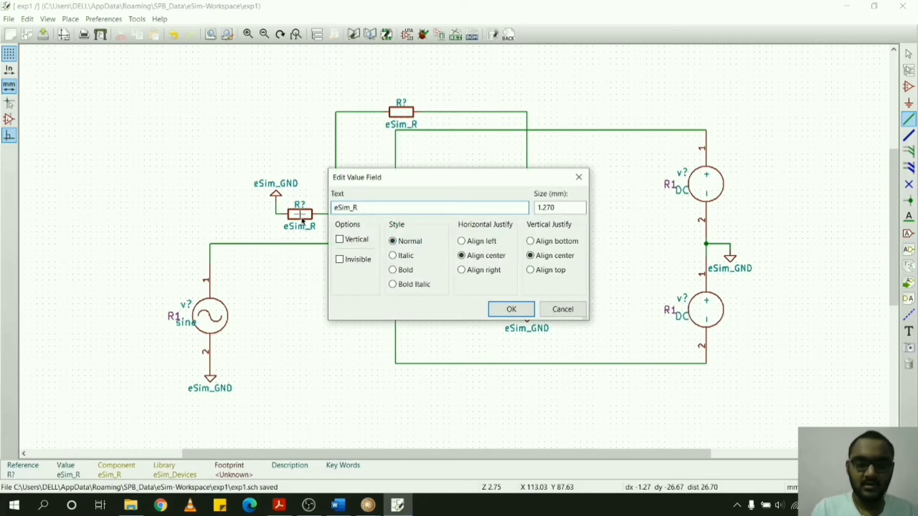
{"action": "key", "text": "BackSpace"}
{"action": "type", "text": "1"}
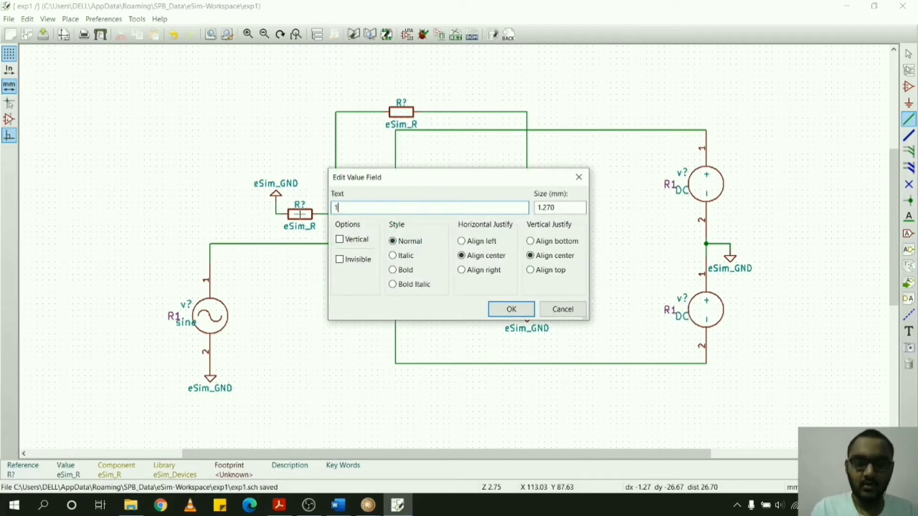
{"action": "type", "text": "k"}
{"action": "key", "text": "Return"}
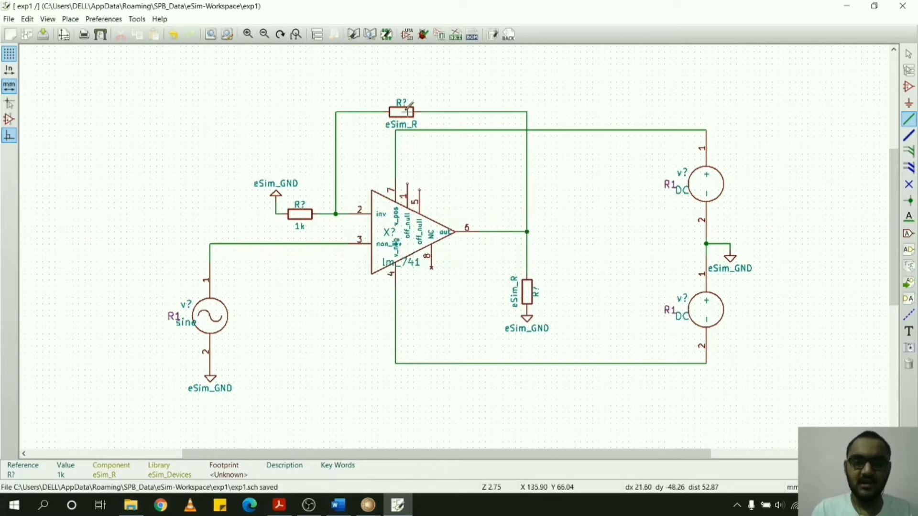
Set the values of the feedback resistor above the op-amp and the vertical load resistor to 1k each.
{"action": "type", "text": "v"}
{"action": "type", "text": "1keSim_R"}
{"action": "key", "text": "ctrl+a"}
{"action": "type", "text": "1k"}
{"action": "key", "text": "Return"}
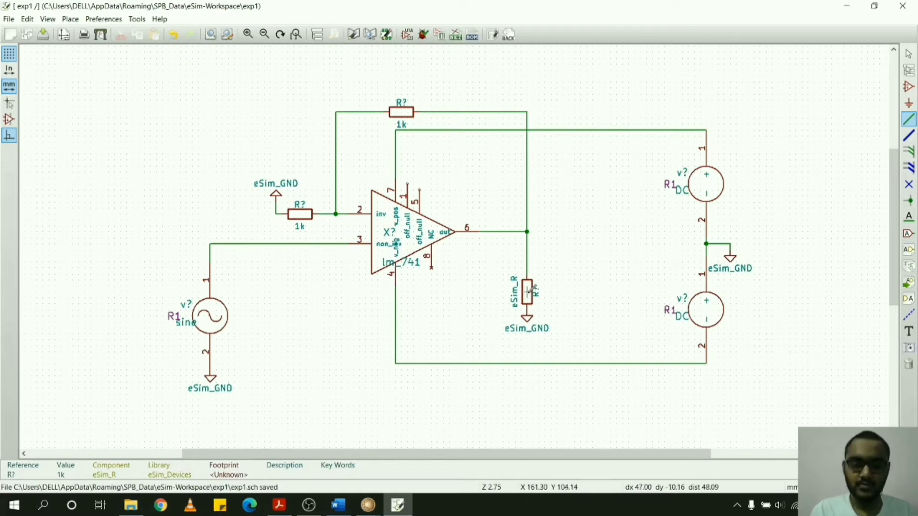
{"action": "type", "text": "v1"}
{"action": "key", "text": "Return"}
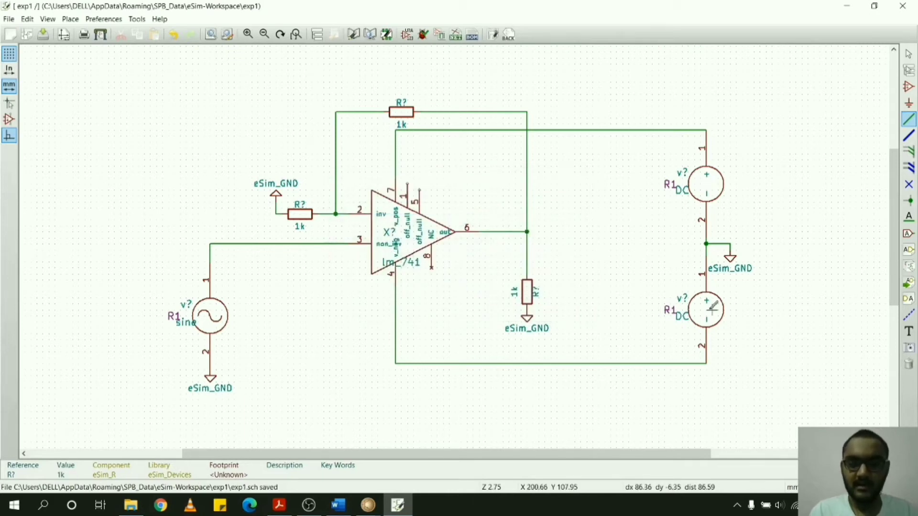
Set the values of the lower and upper DC sources to 15 each.
{"action": "key", "text": "v"}
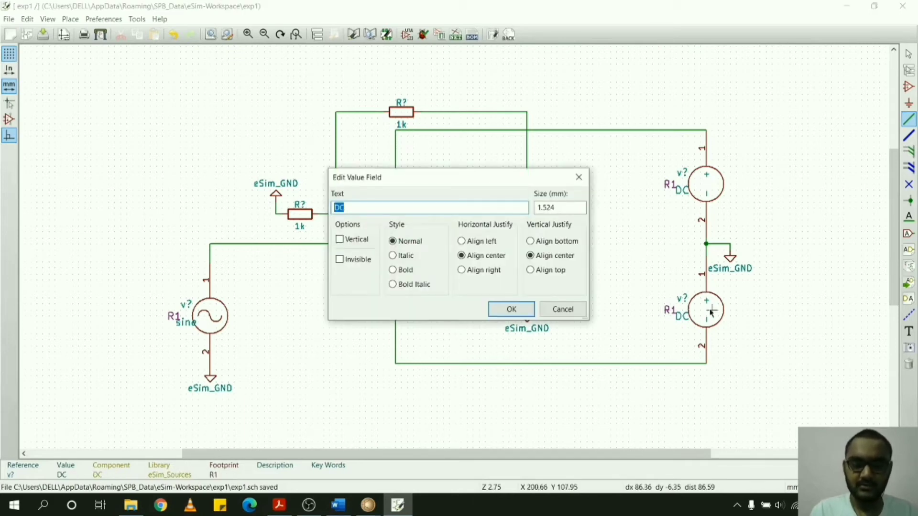
{"action": "type", "text": "15"}
{"action": "key", "text": "Return"}
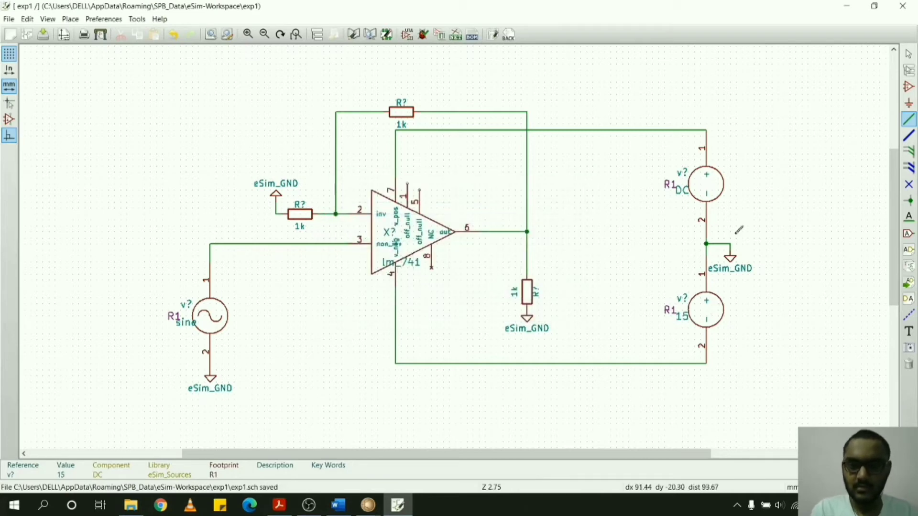
{"action": "type", "text": "v"}
{"action": "type", "text": "1"}
{"action": "type", "text": "5"}
{"action": "key", "text": "Return"}
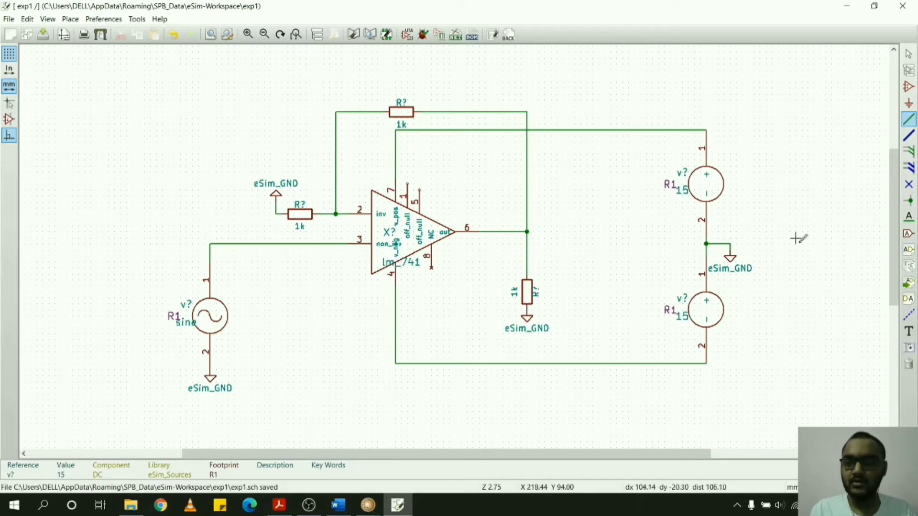
Attach a global label named input to the wire corner above the sine source.
{"action": "left_click", "coordinate": [910, 239]}
{"action": "left_click", "coordinate": [182, 239]}
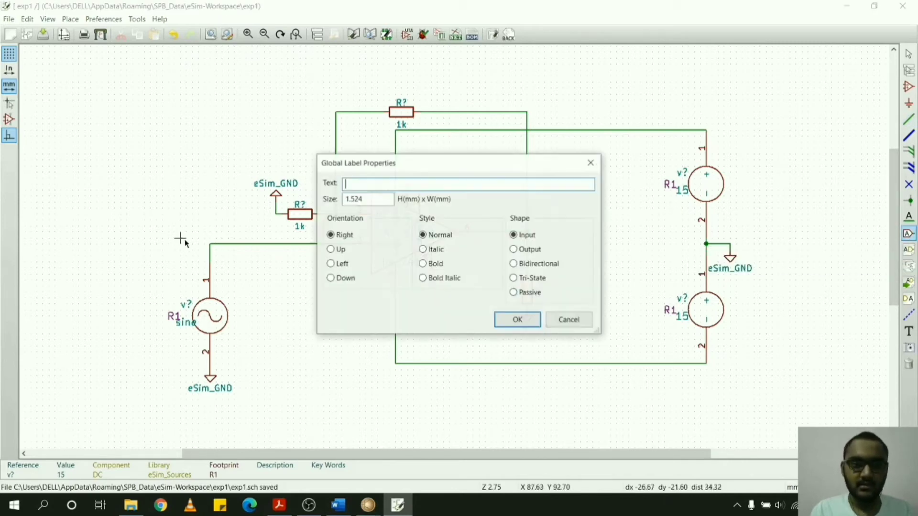
{"action": "type", "text": "input"}
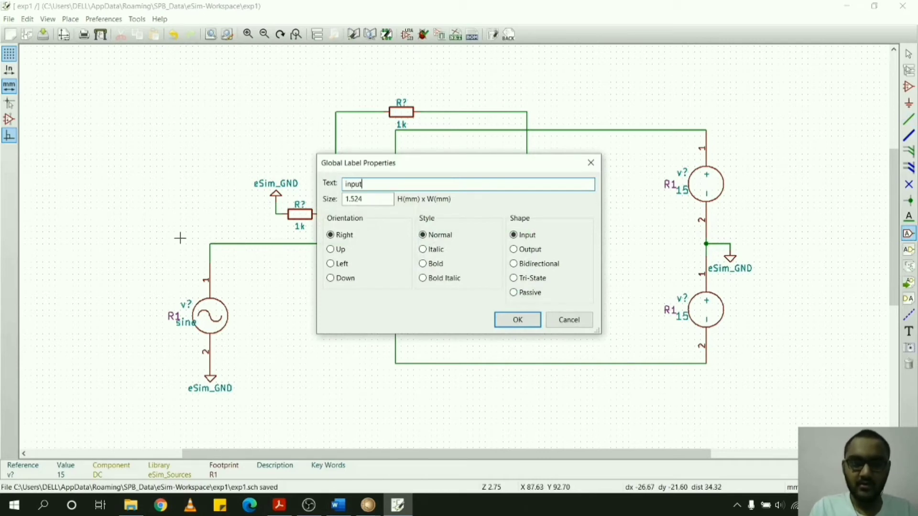
{"action": "key", "text": "Return"}
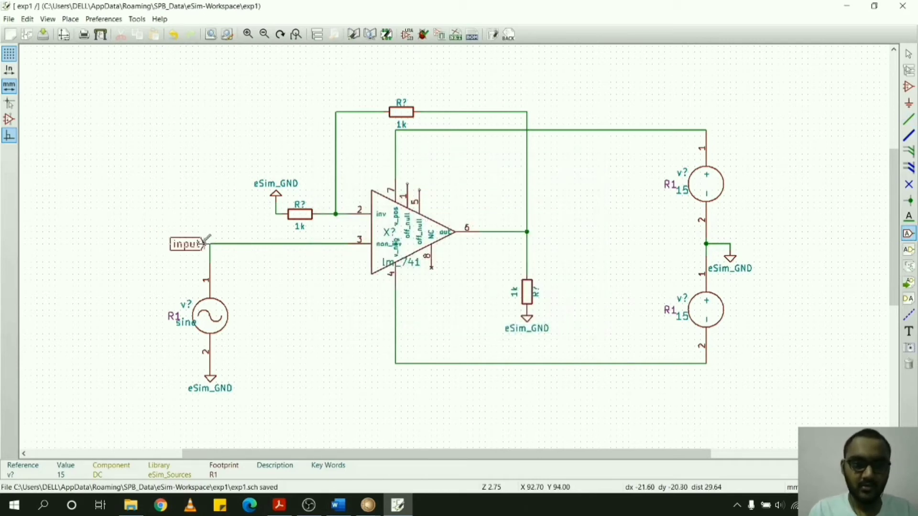
{"action": "left_click", "coordinate": [210, 244]}
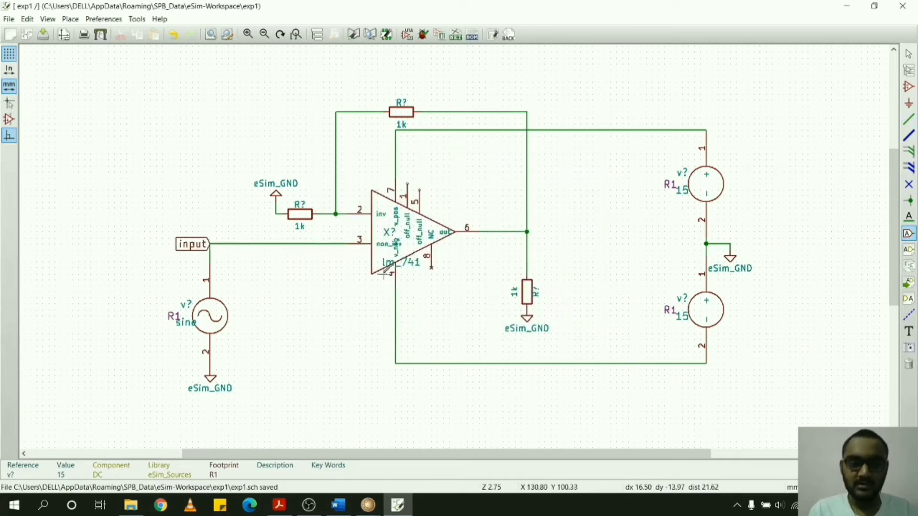
Place a global label named output beside the op-amp's output node, facing the node, and wire it to the output line.
{"action": "left_click", "coordinate": [554, 233]}
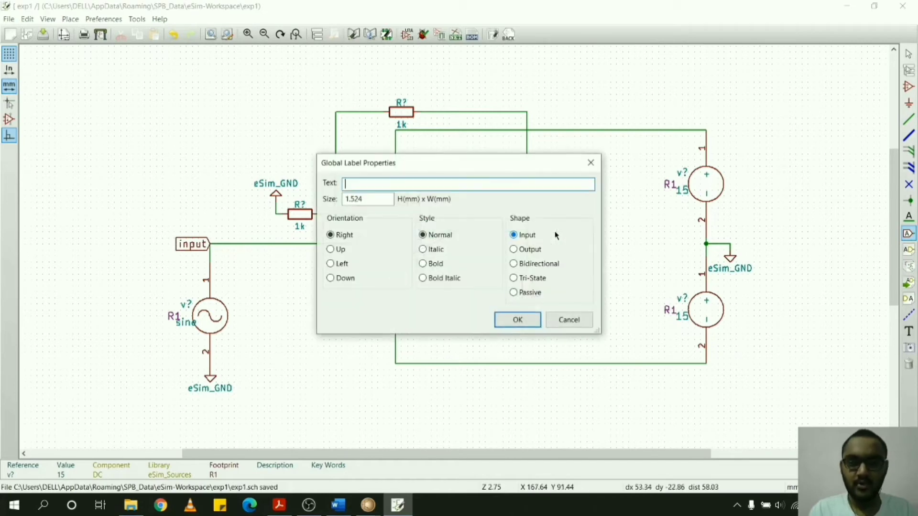
{"action": "type", "text": "output"}
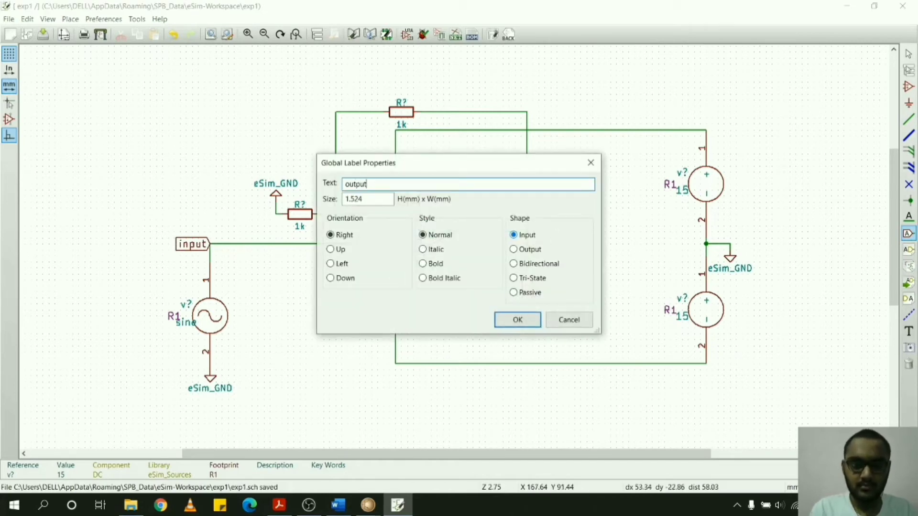
{"action": "key", "text": "Return"}
{"action": "key", "text": "r"}
{"action": "key", "text": "r"}
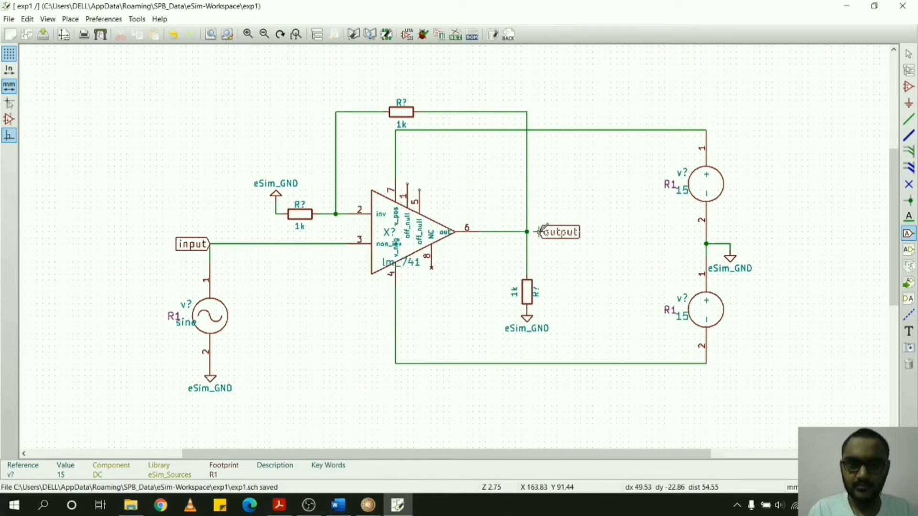
{"action": "left_click", "coordinate": [557, 232]}
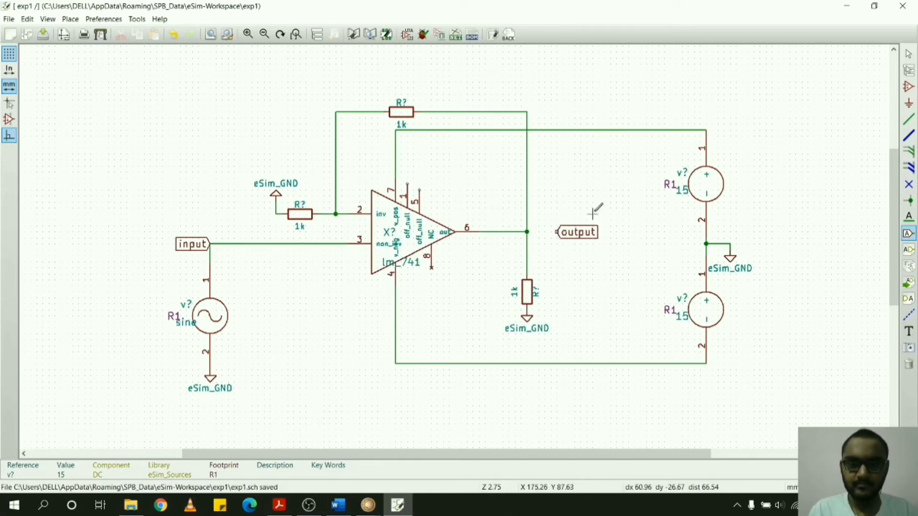
{"action": "key", "text": "w"}
{"action": "left_click", "coordinate": [557, 232]}
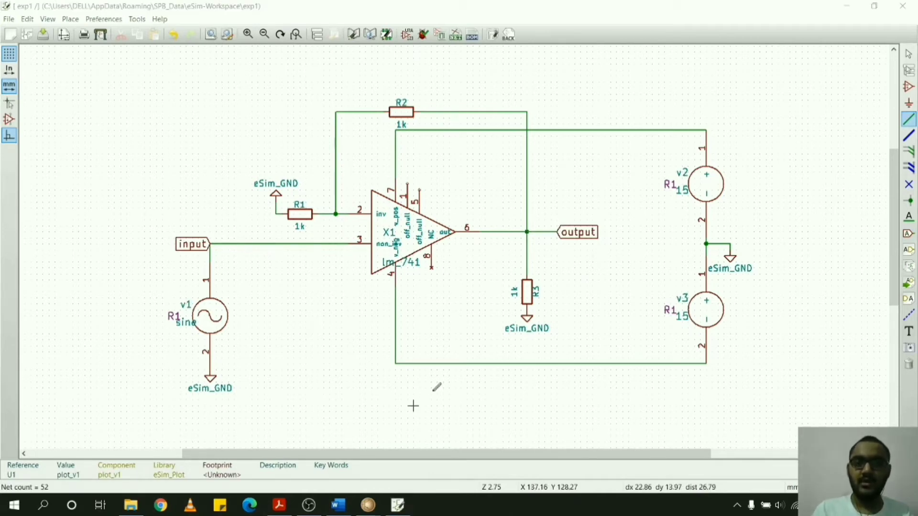
{"action": "left_click", "coordinate": [413, 407]}
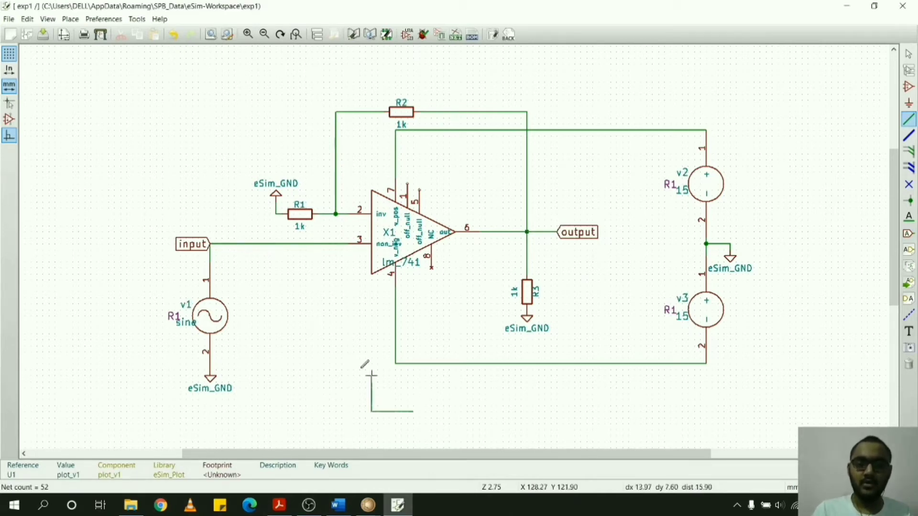
{"action": "key", "text": "Escape"}
Add a plot_v1 voltage probe from the eSim_Plot library above the input wire.
{"action": "type", "text": "a"}
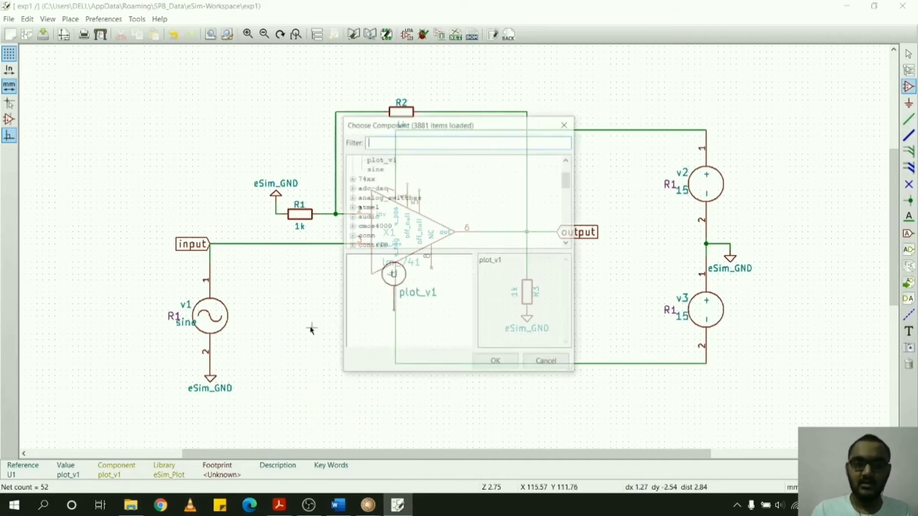
{"action": "type", "text": "esim"}
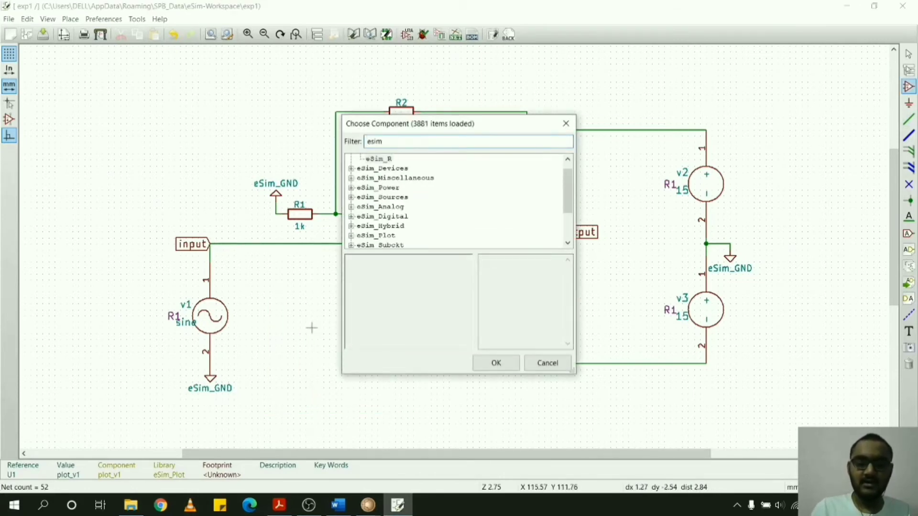
{"action": "type", "text": "_plo"}
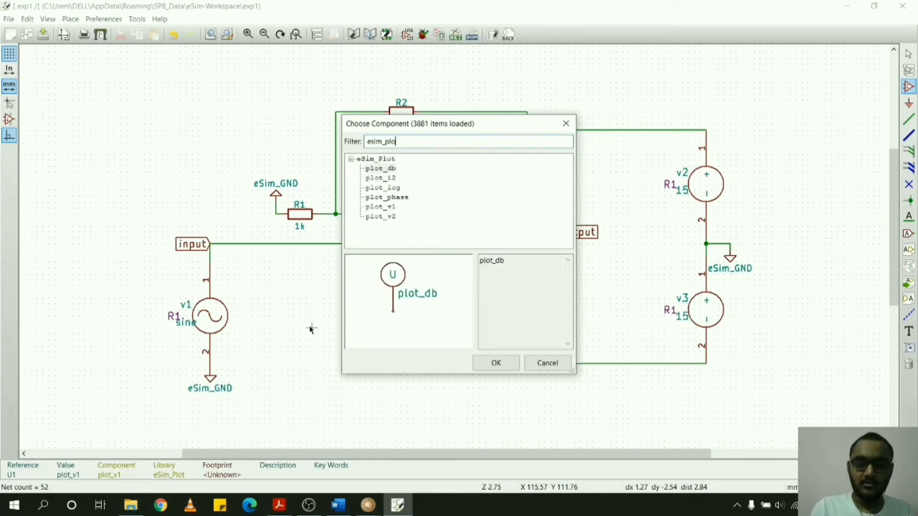
{"action": "left_click", "coordinate": [393, 207]}
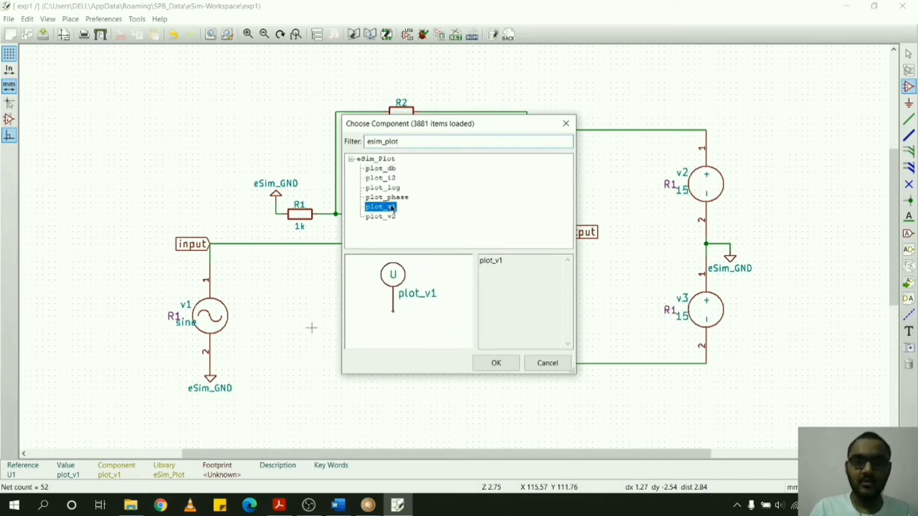
{"action": "left_click", "coordinate": [495, 363]}
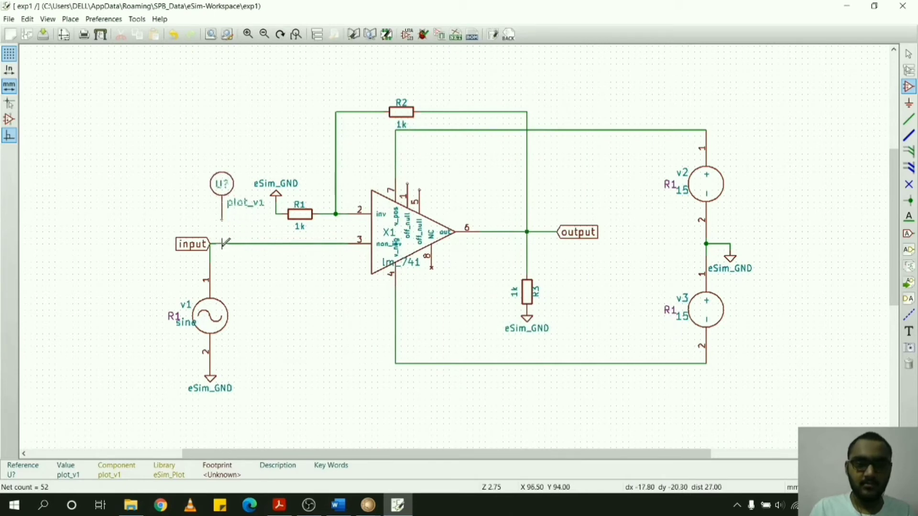
Copy the plot_v1 probe and place the duplicate above the output wire near the output label.
{"action": "left_click", "coordinate": [226, 187]}
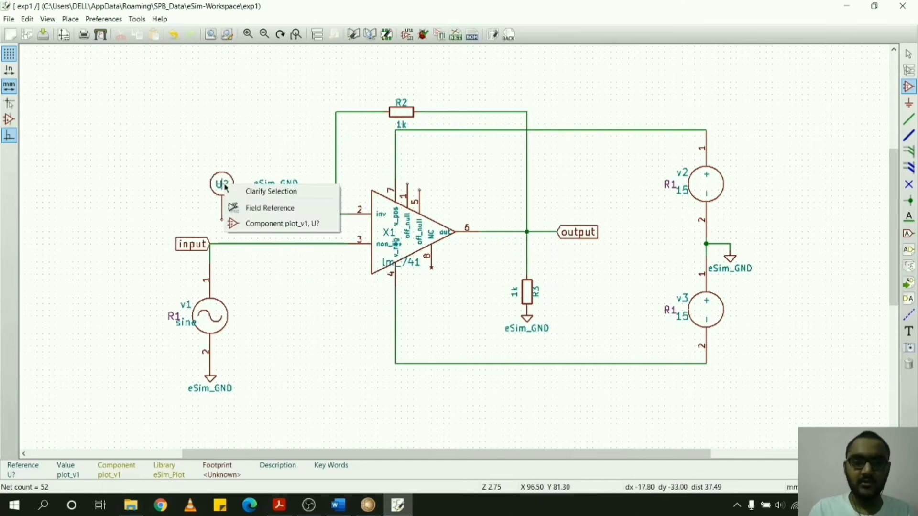
{"action": "left_click", "coordinate": [250, 225]}
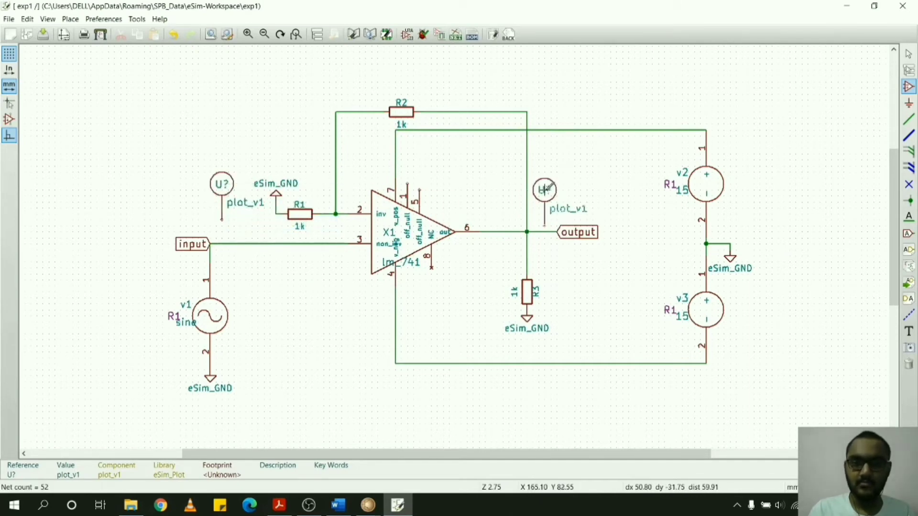
{"action": "left_click", "coordinate": [553, 180]}
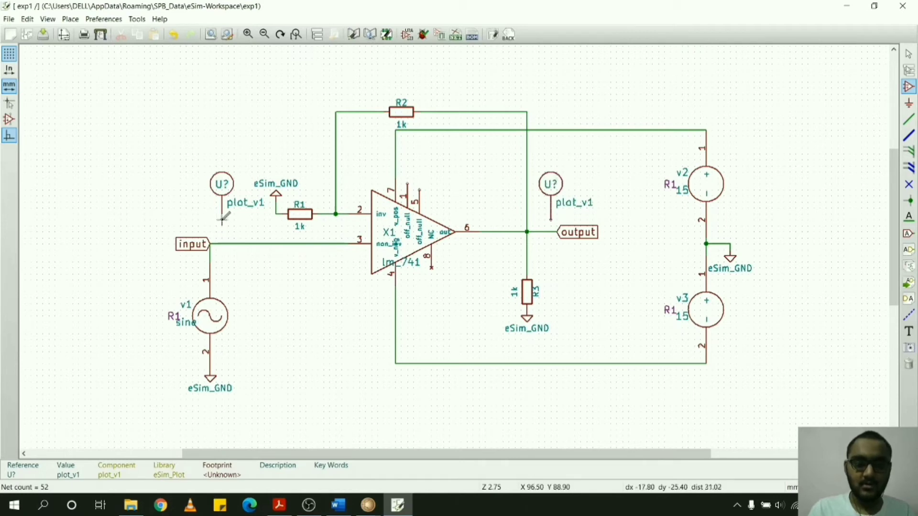
Wire the two plot_v1 probes to the input line and the output line below them.
{"action": "key", "text": "w"}
{"action": "left_click", "coordinate": [222, 244]}
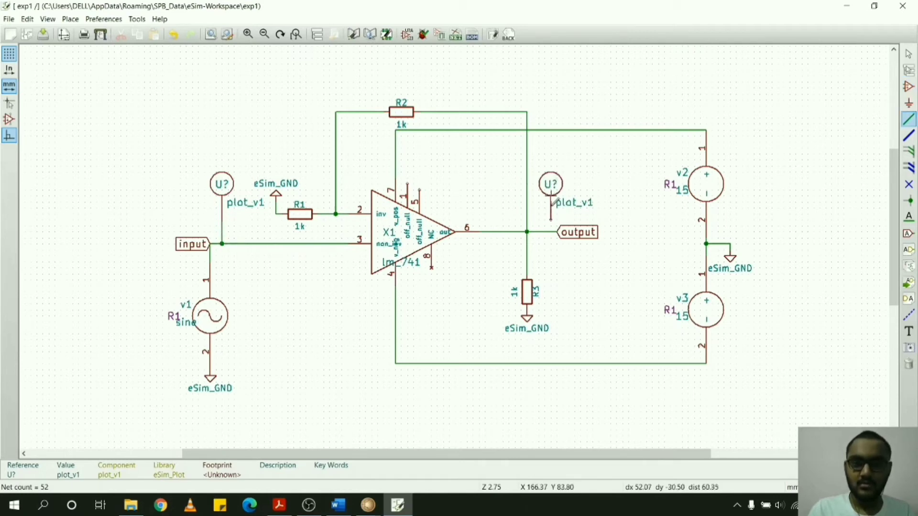
{"action": "left_click", "coordinate": [551, 220]}
{"action": "left_click", "coordinate": [552, 232]}
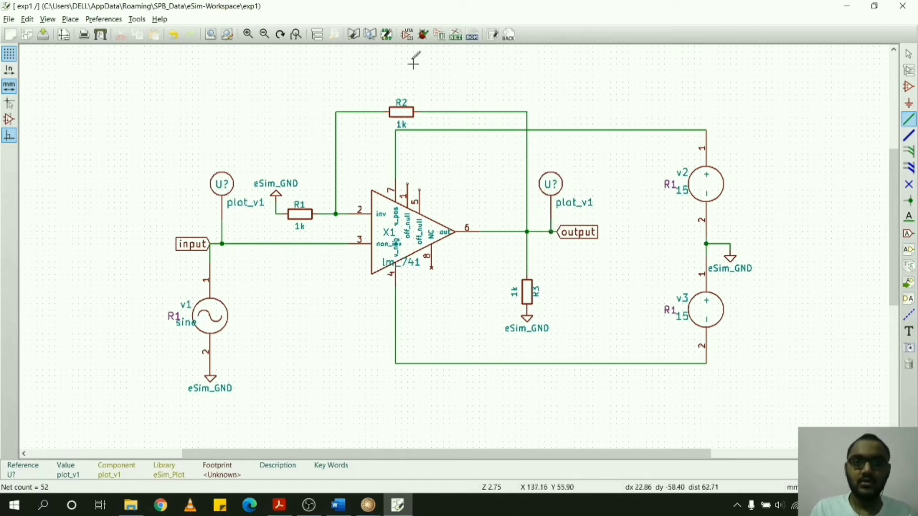
Annotate the unannotated components across the entire schematic, keeping the existing annotation.
{"action": "left_click", "coordinate": [407, 35]}
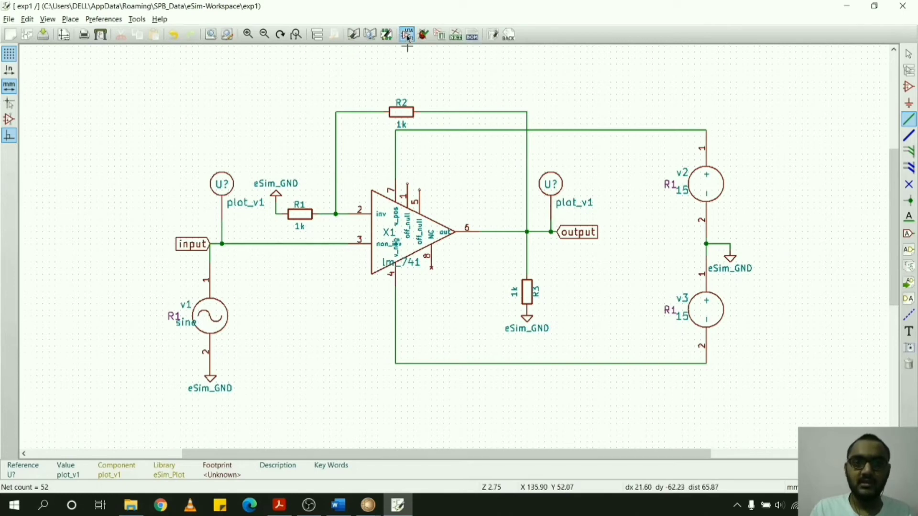
{"action": "left_click", "coordinate": [520, 372]}
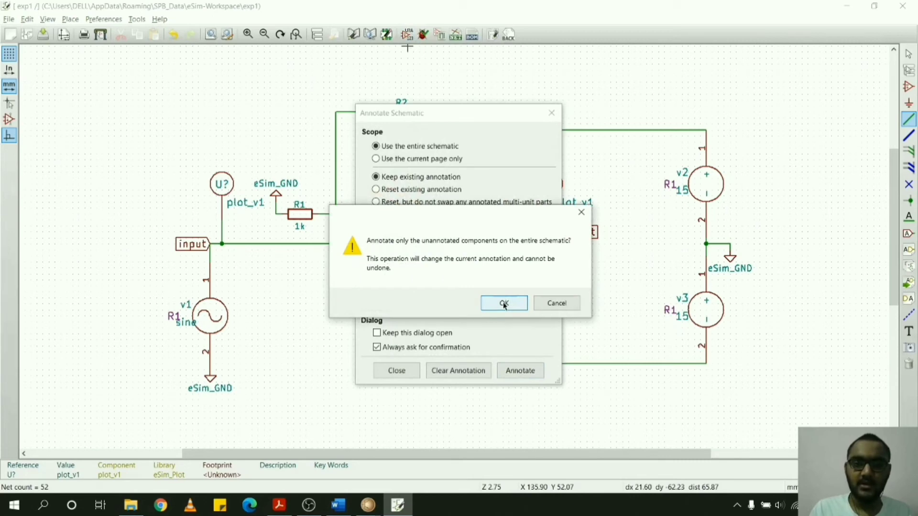
{"action": "left_click", "coordinate": [505, 304]}
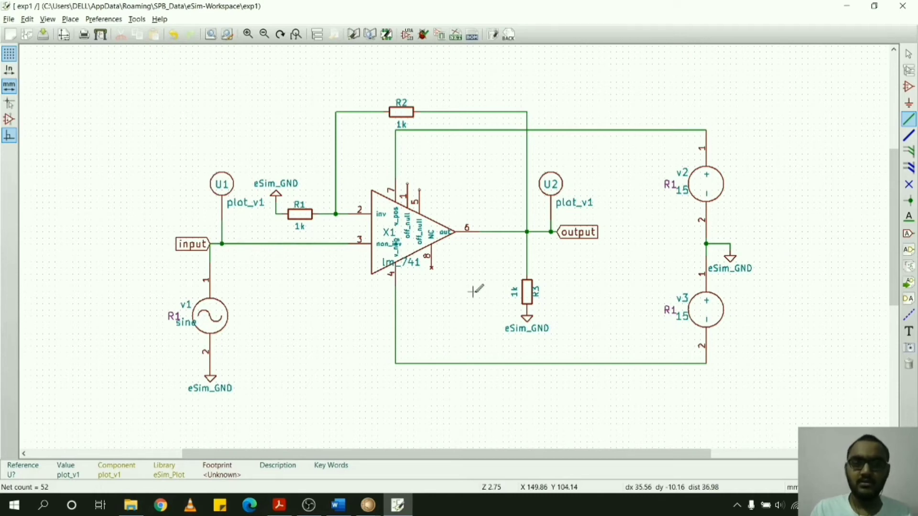
Generate a Spice netlist in default format and save it as exp1.cir in the exp1 project folder.
{"action": "left_click", "coordinate": [455, 36]}
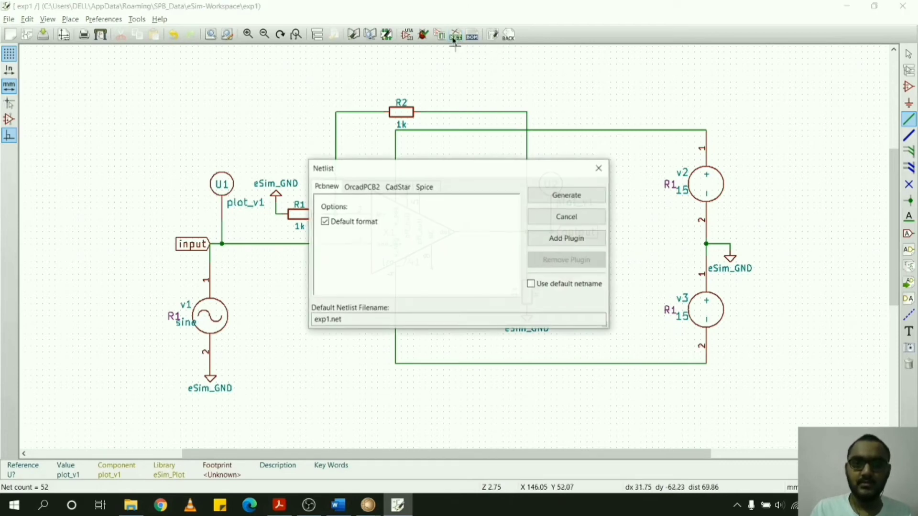
{"action": "left_click", "coordinate": [430, 190]}
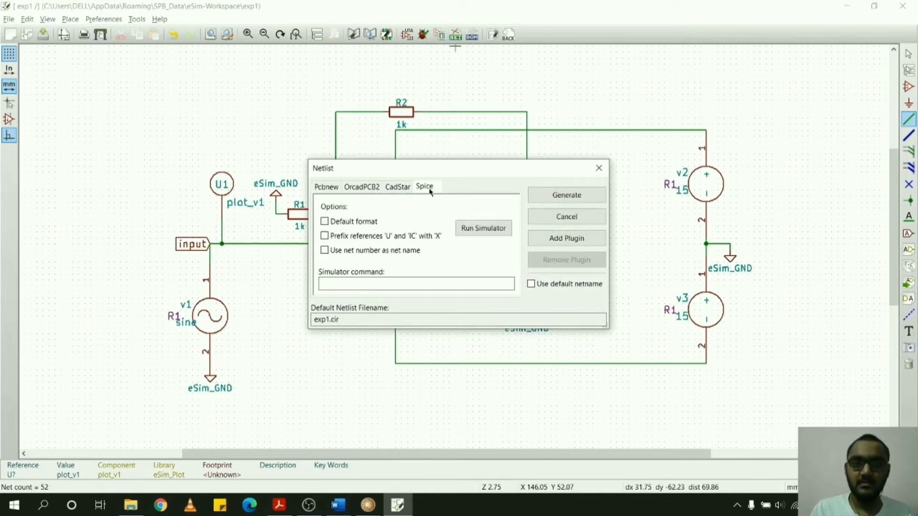
{"action": "left_click", "coordinate": [325, 222]}
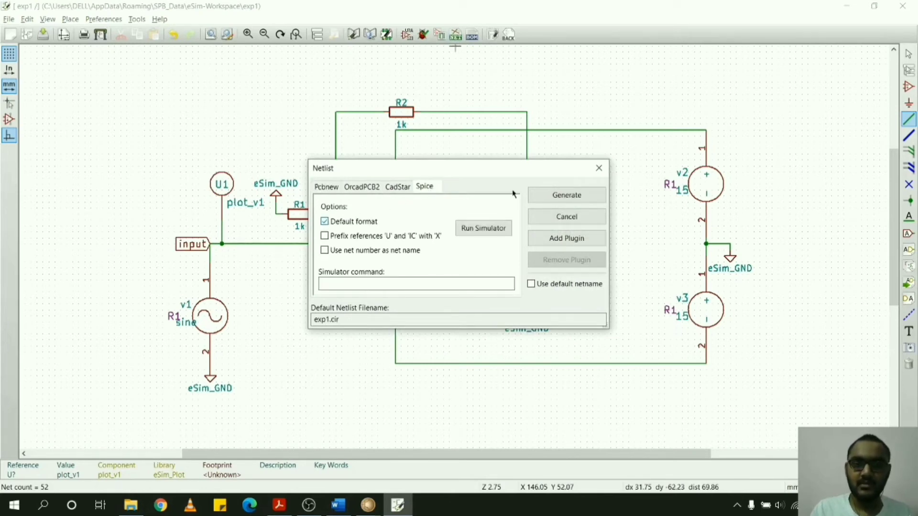
{"action": "left_click", "coordinate": [555, 195]}
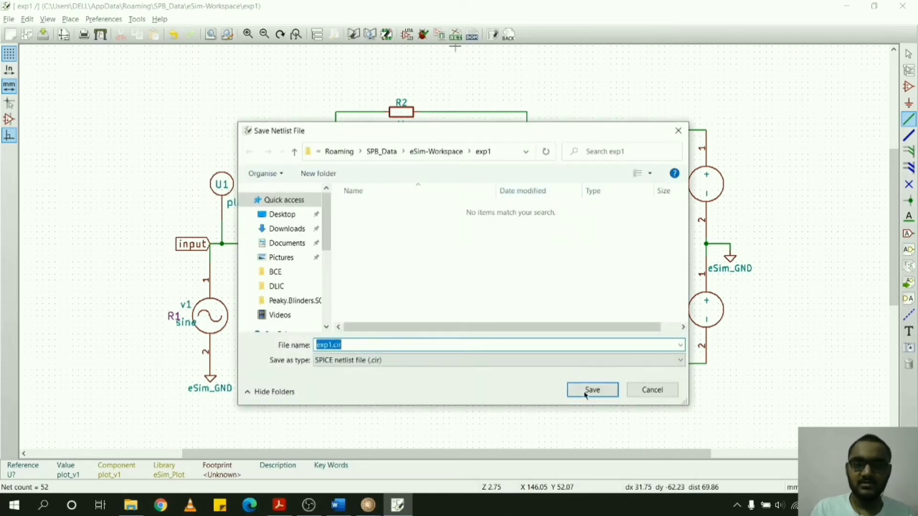
{"action": "left_click", "coordinate": [588, 390]}
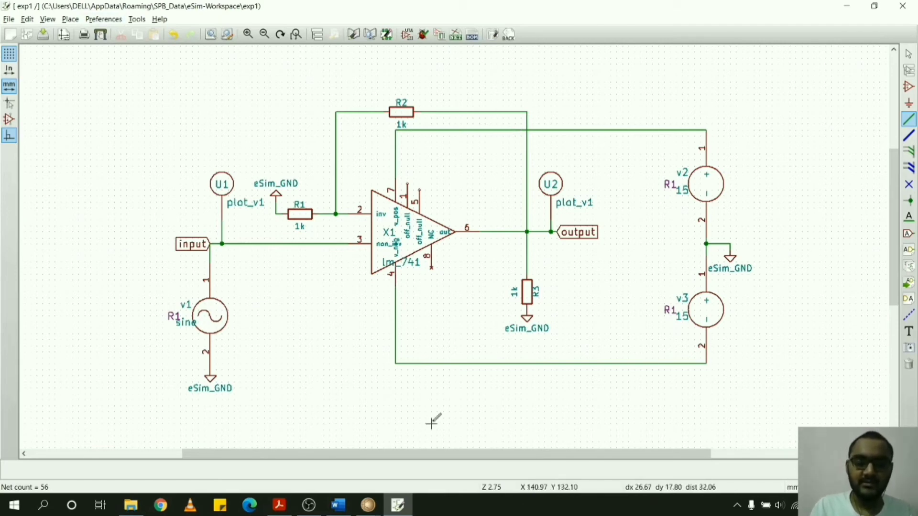
Switch to the eSim main window, open the KiCad to Ngspice converter for exp1 and check the transient analysis times.
{"action": "key", "text": "alt+Tab"}
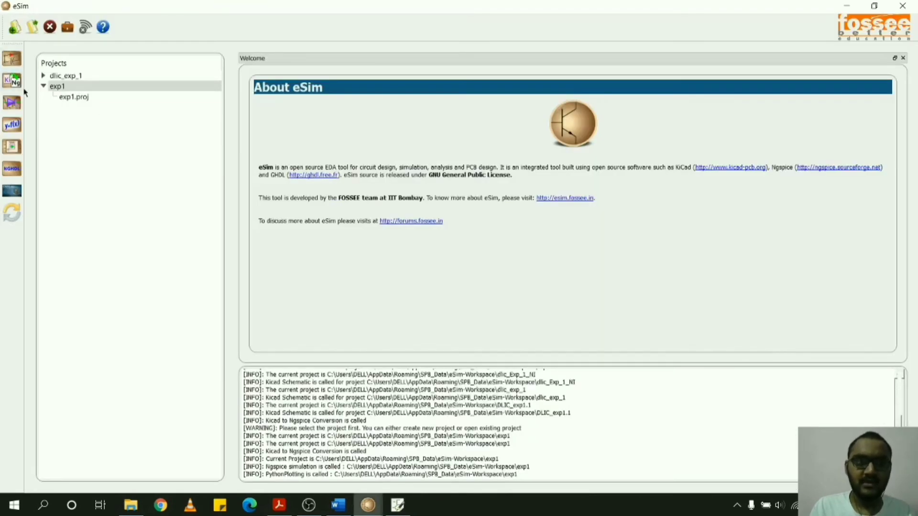
{"action": "left_click", "coordinate": [14, 82]}
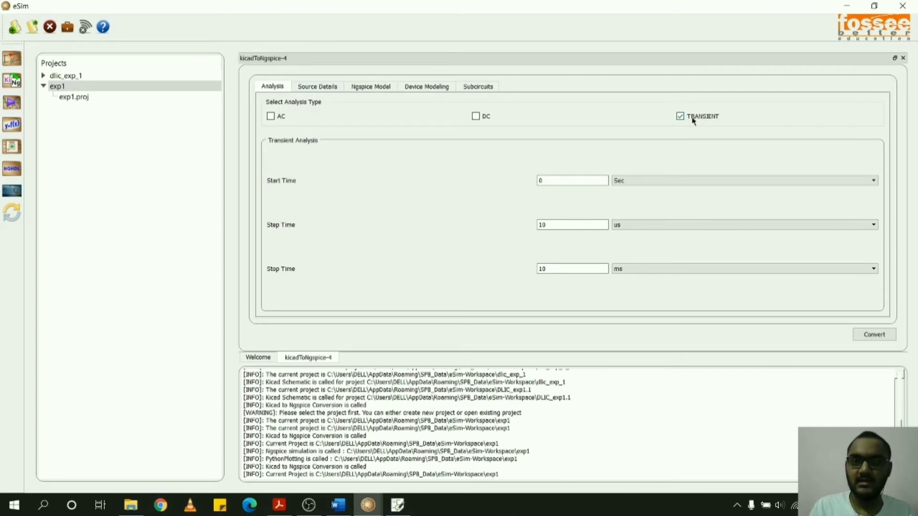
{"action": "left_click", "coordinate": [554, 179]}
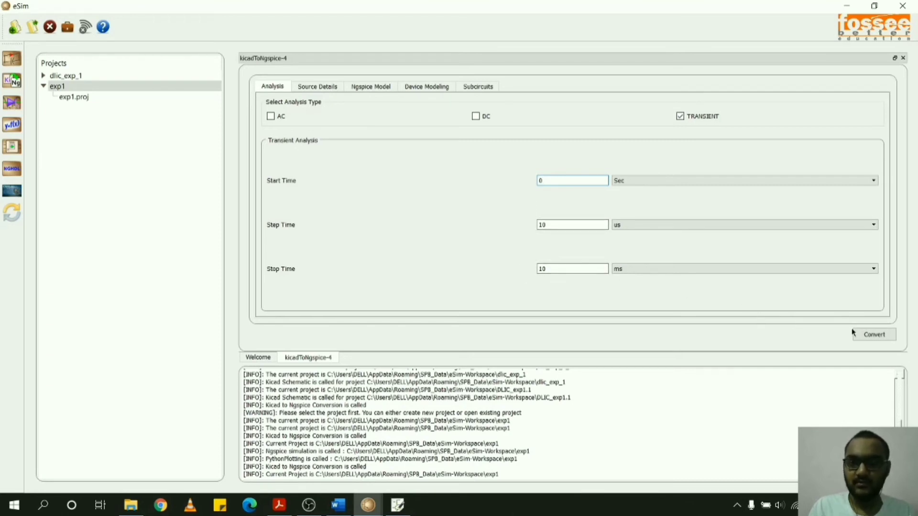
Review the offset, amplitude, frequency and delay time parameters of sine source v1.
{"action": "left_click", "coordinate": [313, 87]}
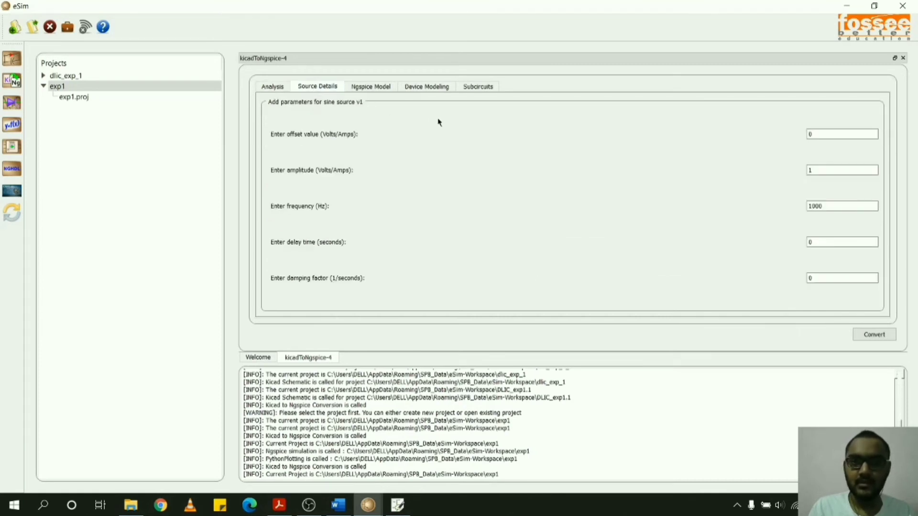
{"action": "left_click", "coordinate": [812, 136]}
{"action": "left_click", "coordinate": [824, 171]}
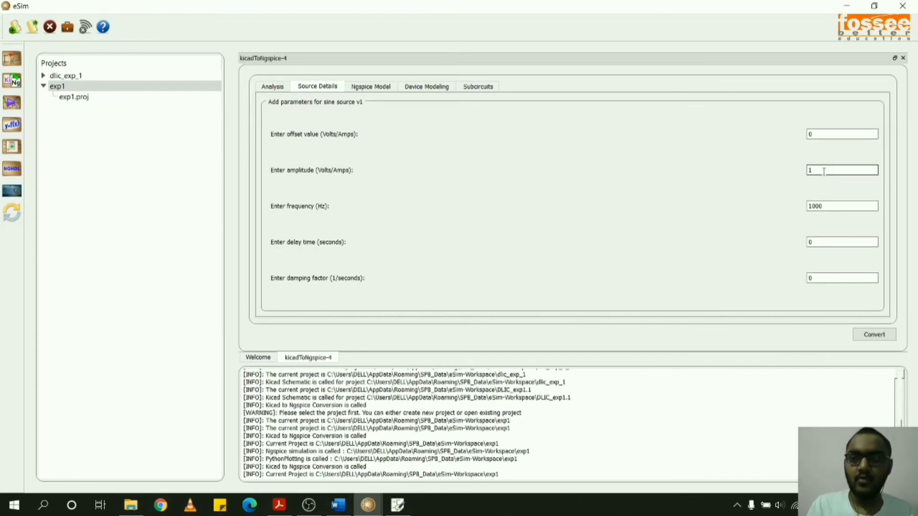
{"action": "left_click", "coordinate": [810, 206]}
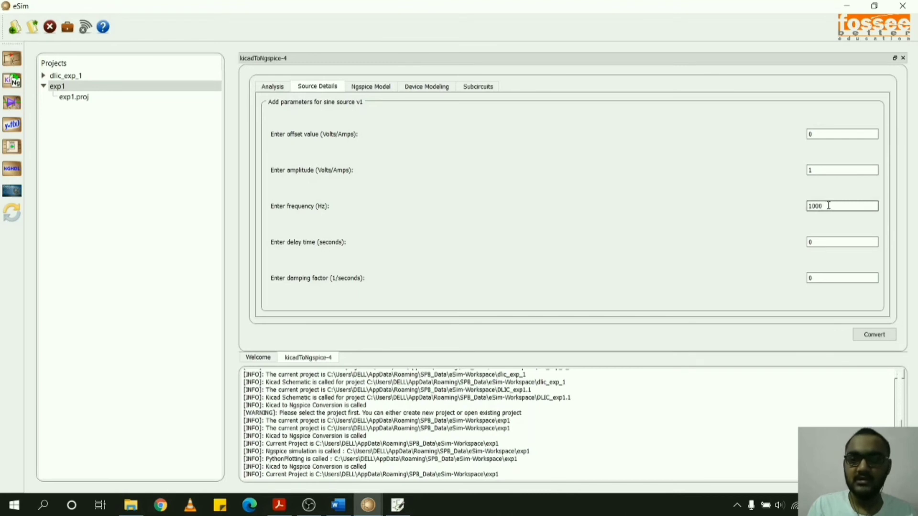
{"action": "left_click", "coordinate": [816, 242]}
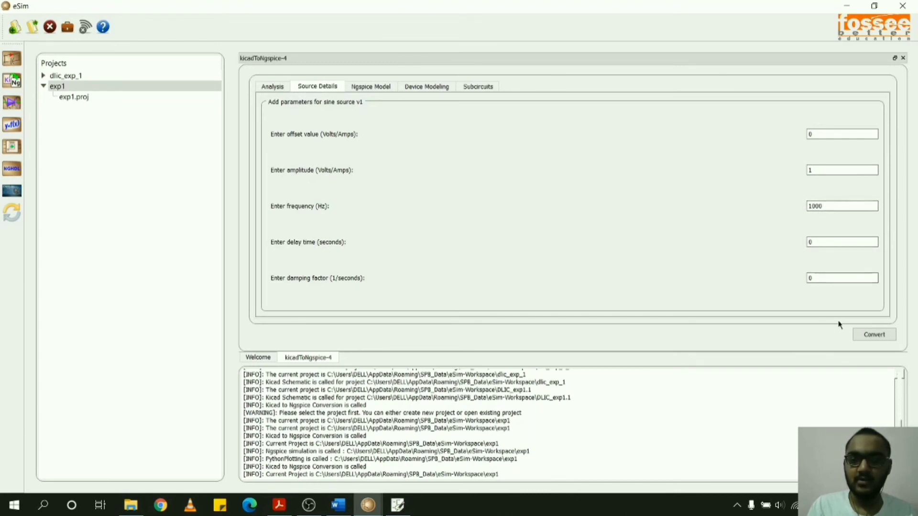
Clear the subcircuit path for lm_741 and add the lm_741 folder from SubcircuitLibrary.
{"action": "left_click", "coordinate": [472, 86]}
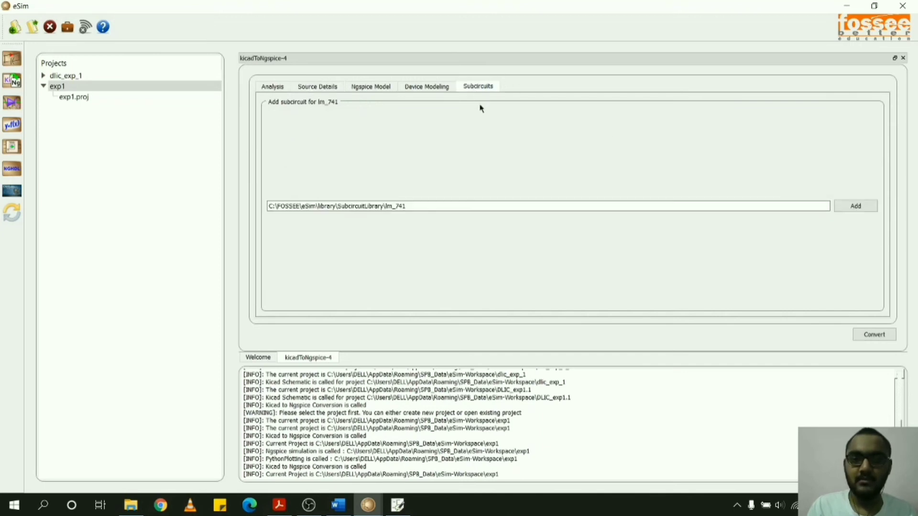
{"action": "left_click", "coordinate": [505, 207]}
{"action": "key", "text": "ctrl+a"}
{"action": "key", "text": "BackSpace"}
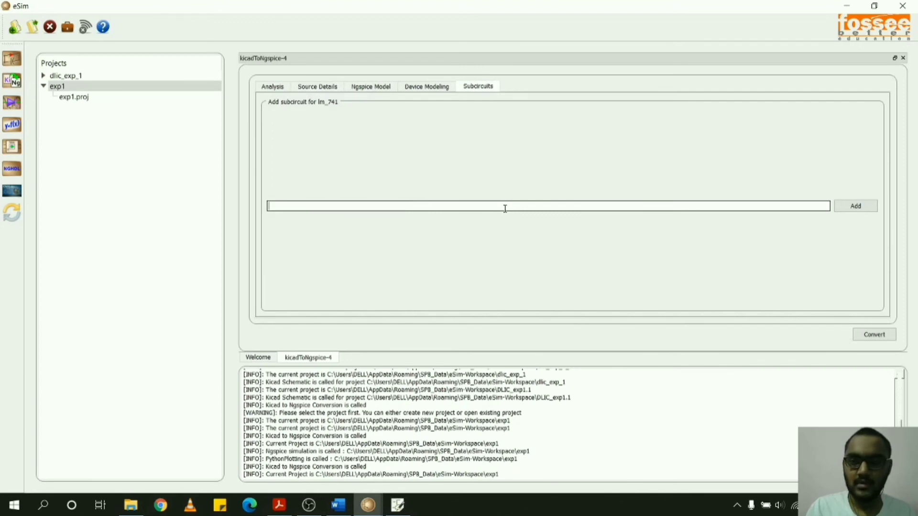
{"action": "left_click", "coordinate": [855, 207]}
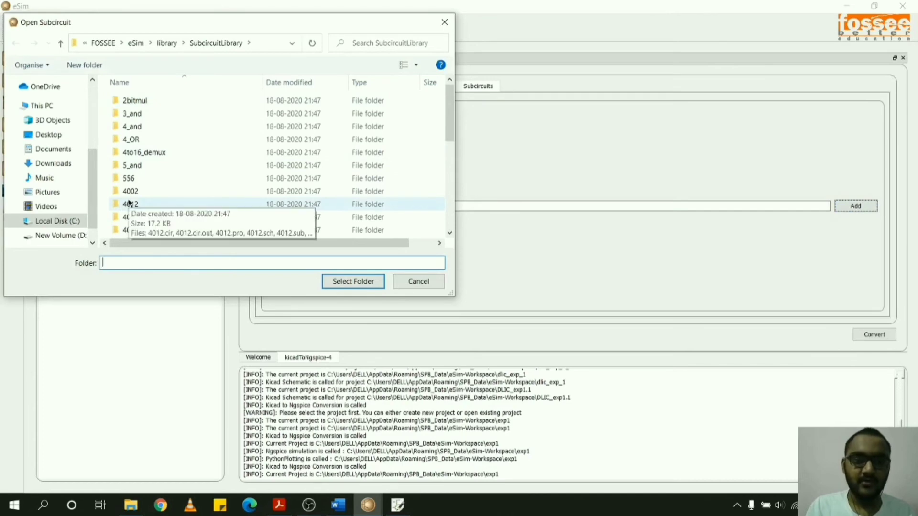
{"action": "scroll", "coordinate": [129, 203], "scroll_direction": "down", "scroll_amount": 10}
{"action": "left_click", "coordinate": [137, 154]}
{"action": "left_click", "coordinate": [366, 285]}
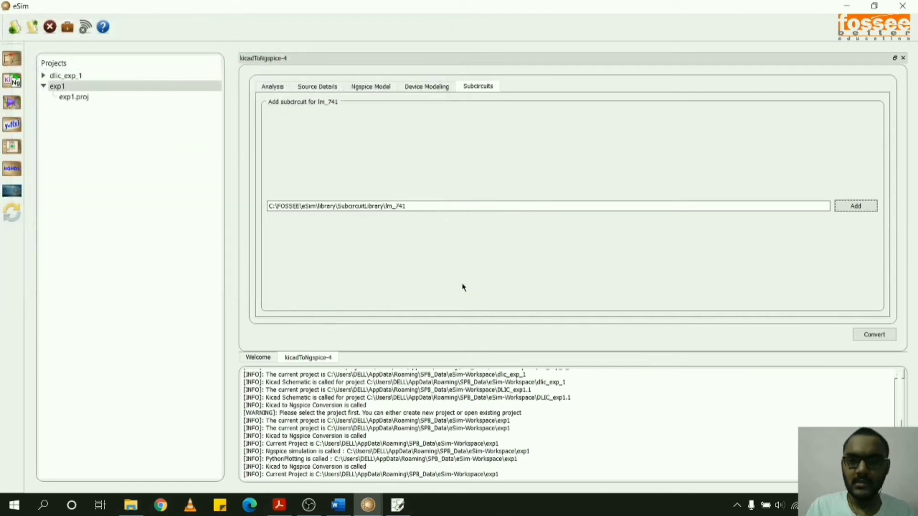
Convert the exp1 netlist to Ngspice with the lm_741 subcircuit, dismiss the completion notice and run the simulation.
{"action": "left_click", "coordinate": [879, 335]}
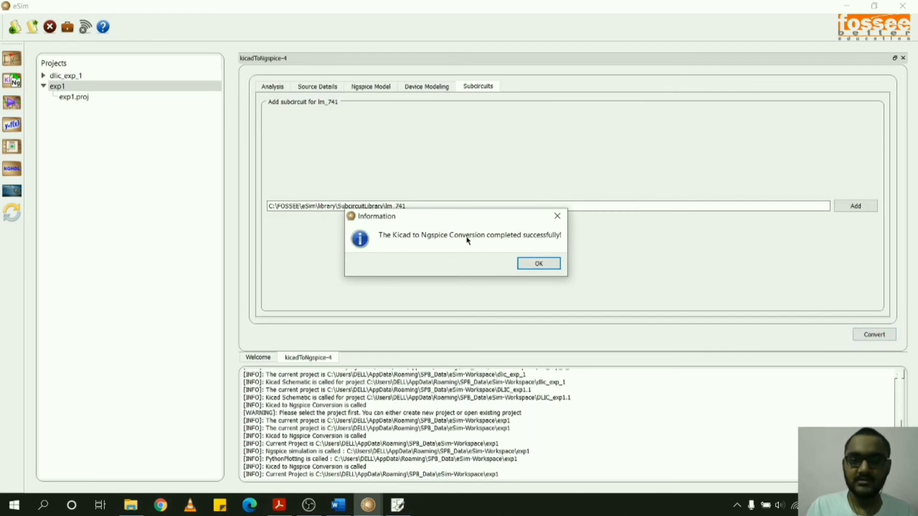
{"action": "left_click", "coordinate": [553, 265]}
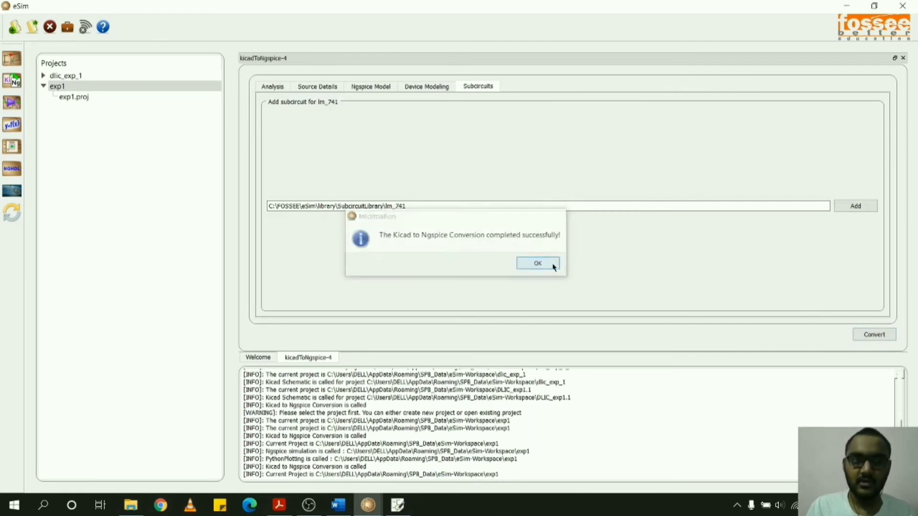
{"action": "left_click", "coordinate": [13, 103]}
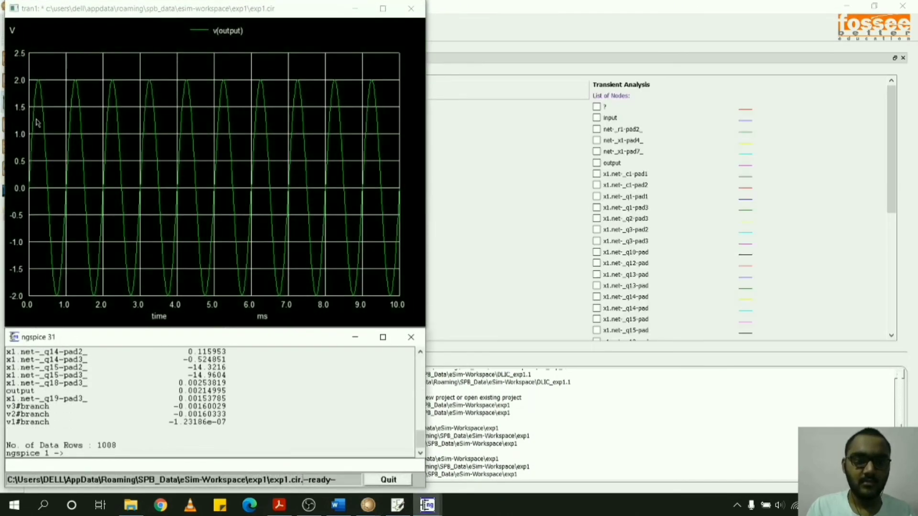
Plot the output and input vectors together from the ngspice console with the command plot output,input.
{"action": "type", "text": "plot out.in"}
{"action": "key", "text": "Return"}
{"action": "type", "text": "plot ou"}
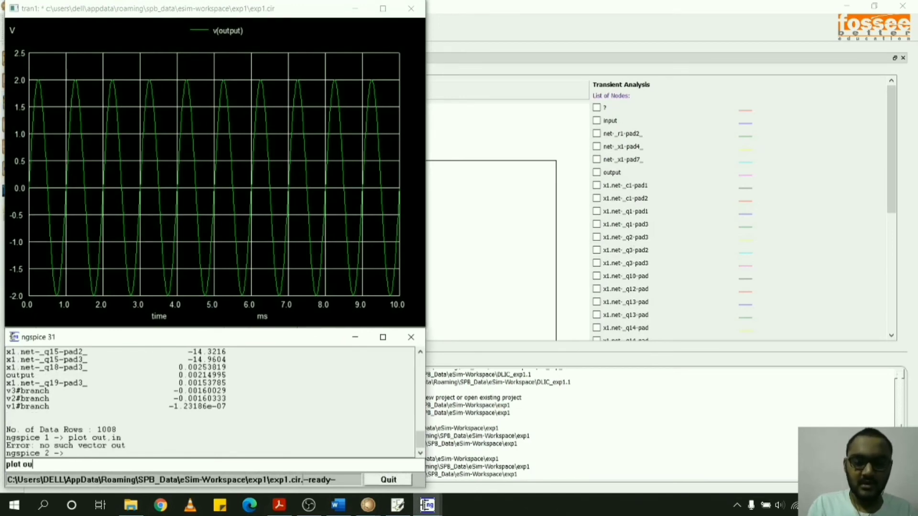
{"action": "type", "text": "tput,input"}
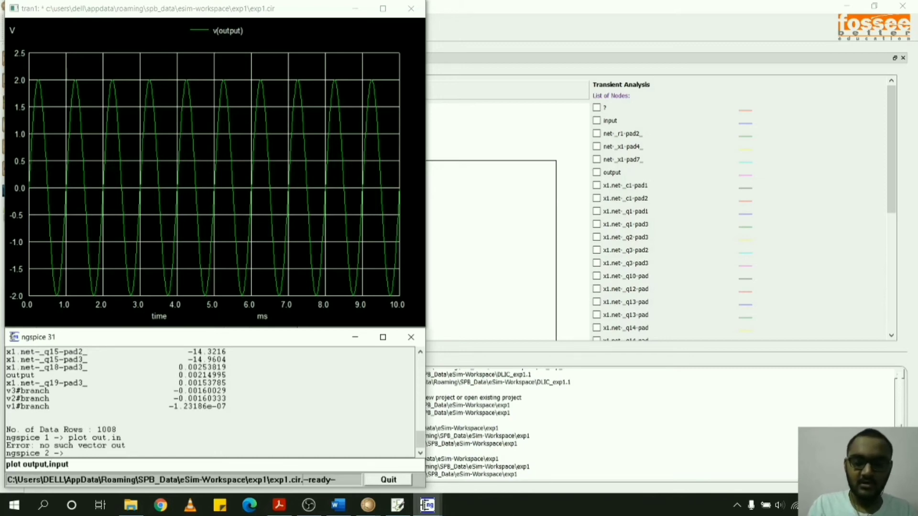
{"action": "key", "text": "Return"}
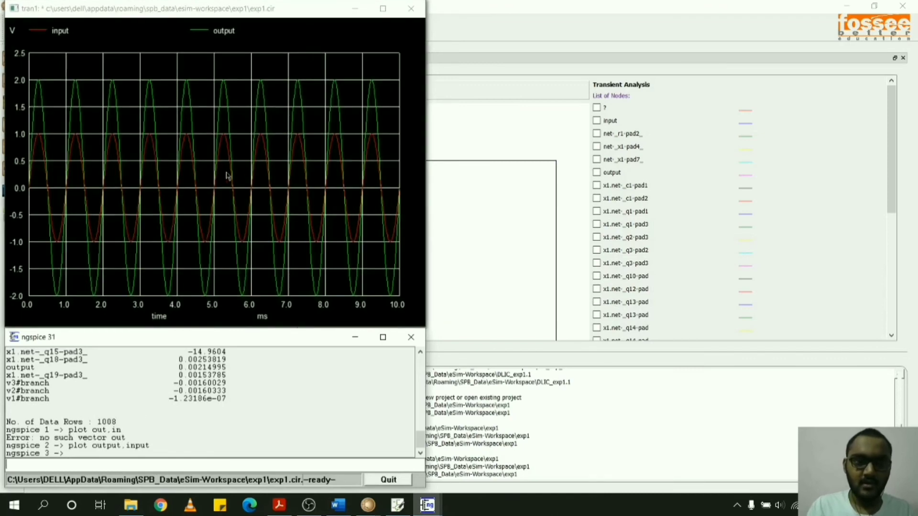
Examine the combined input and output waveforms full screen, and close the plot and the ngspice console.
{"action": "left_click", "coordinate": [383, 8]}
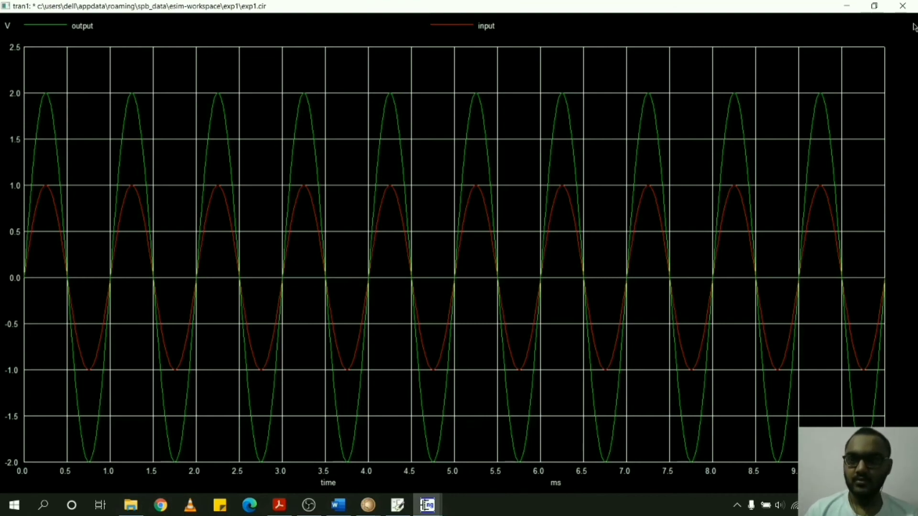
{"action": "left_click", "coordinate": [902, 6]}
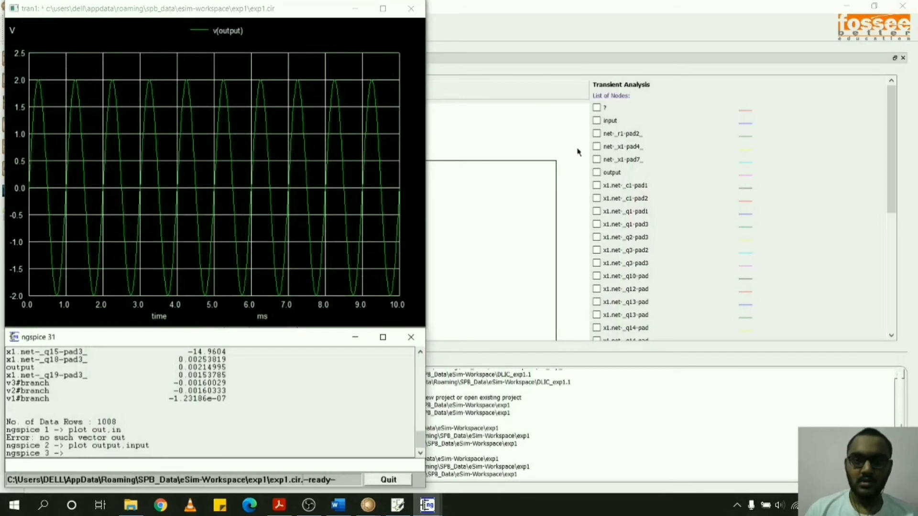
{"action": "left_click", "coordinate": [413, 336]}
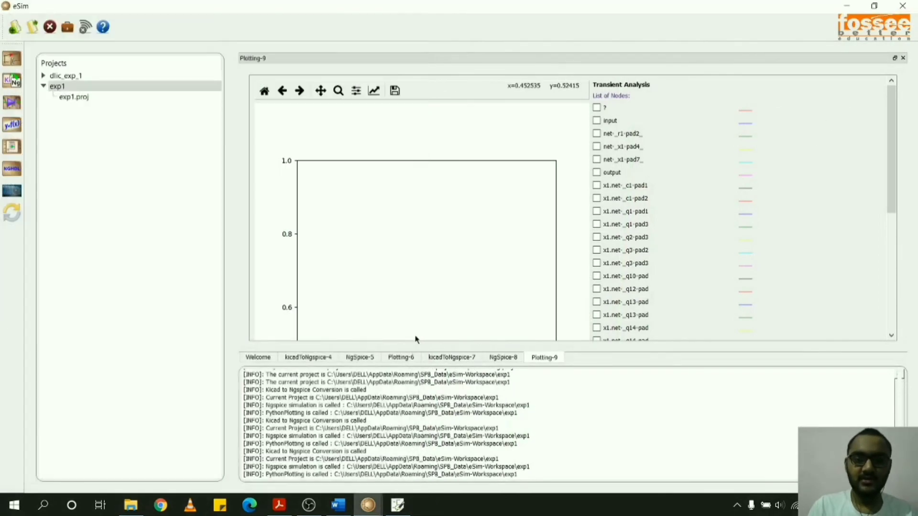
Switch to the experiment PDF in Acrobat Reader and examine the gain-of-2 inverting and non-inverting schematics and the observation table.
{"action": "key", "text": "alt+Tab"}
{"action": "key", "text": "alt+Tab"}
{"action": "key", "text": "alt+Tab"}
{"action": "key", "text": "alt+Tab"}
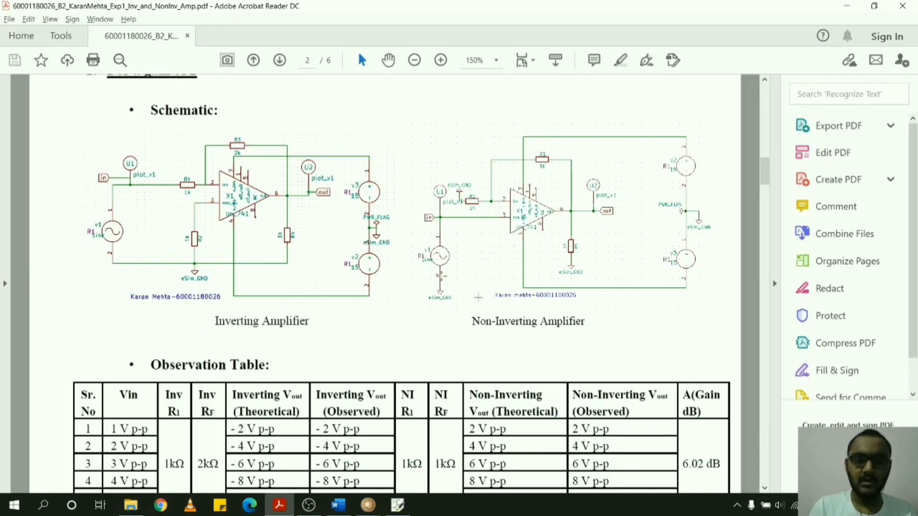
{"action": "scroll", "coordinate": [442, 276], "scroll_direction": "down", "scroll_amount": 4}
{"action": "scroll", "coordinate": [441, 275], "scroll_direction": "up", "scroll_amount": 6}
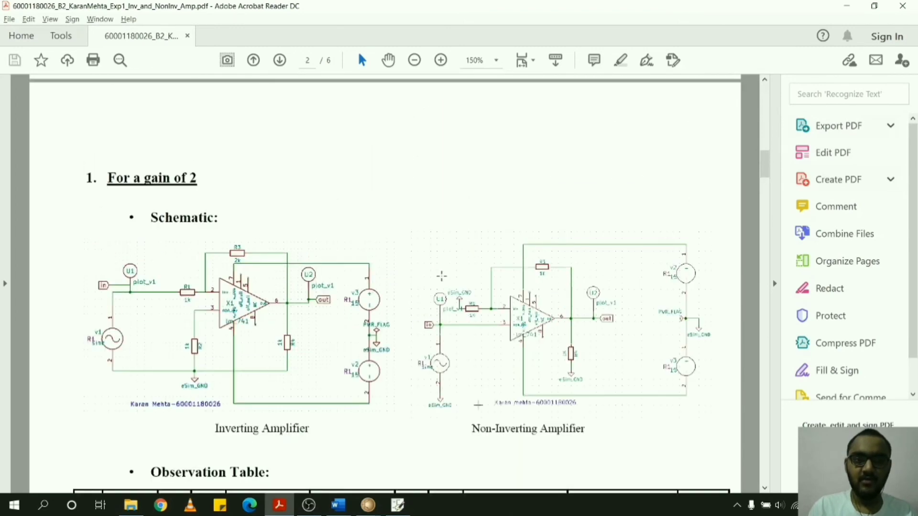
{"action": "scroll", "coordinate": [442, 276], "scroll_direction": "down", "scroll_amount": 2}
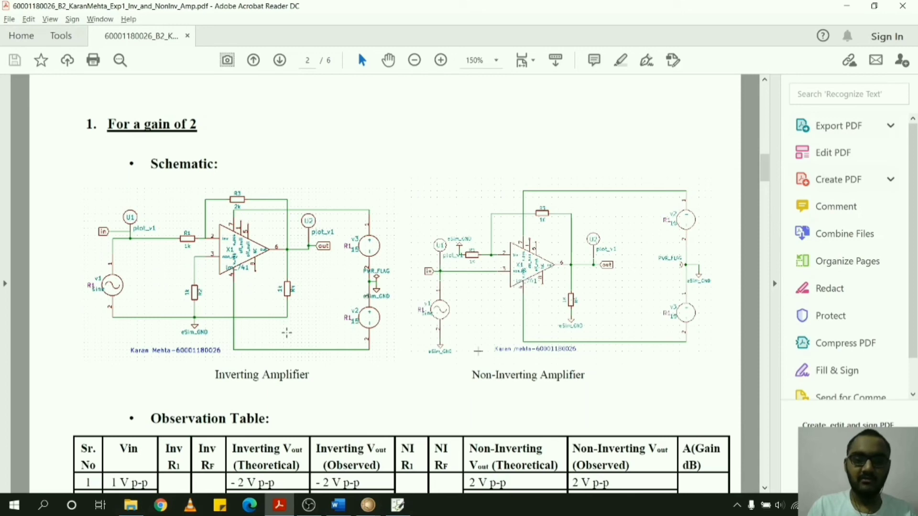
{"action": "scroll", "coordinate": [287, 333], "scroll_direction": "down", "scroll_amount": 4}
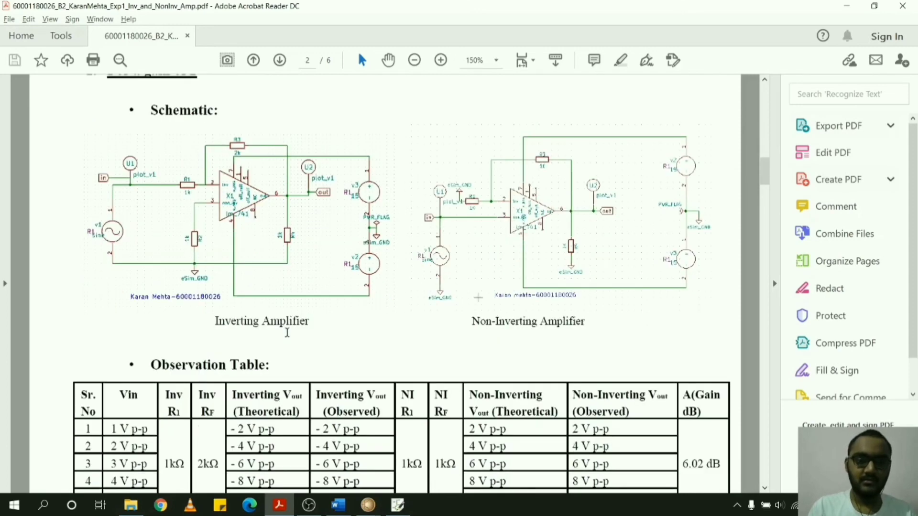